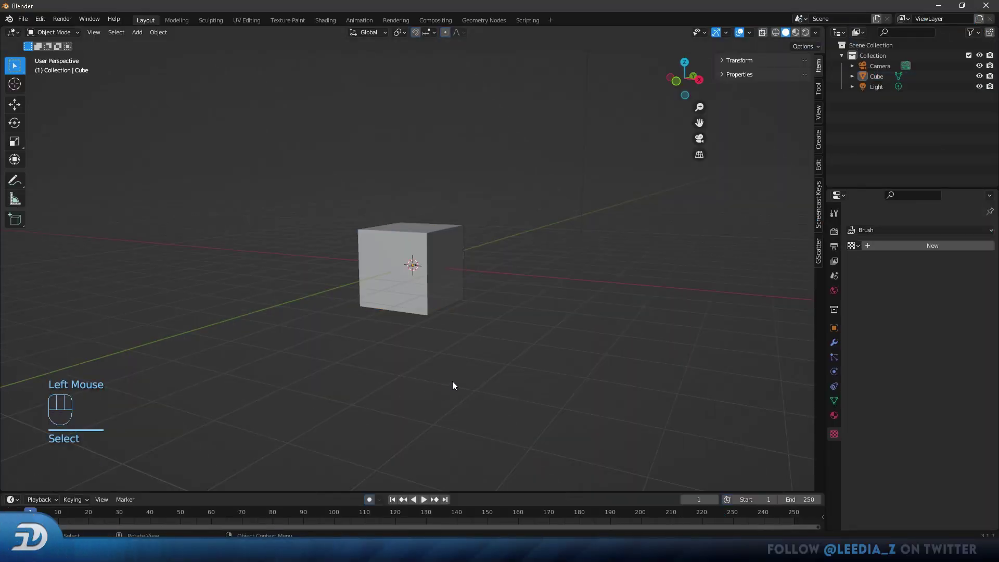
Replace the default cube with a plane scaled up about 5.28 times
middle_click_drag(342, 355, 411, 240)
left_click(411, 241)
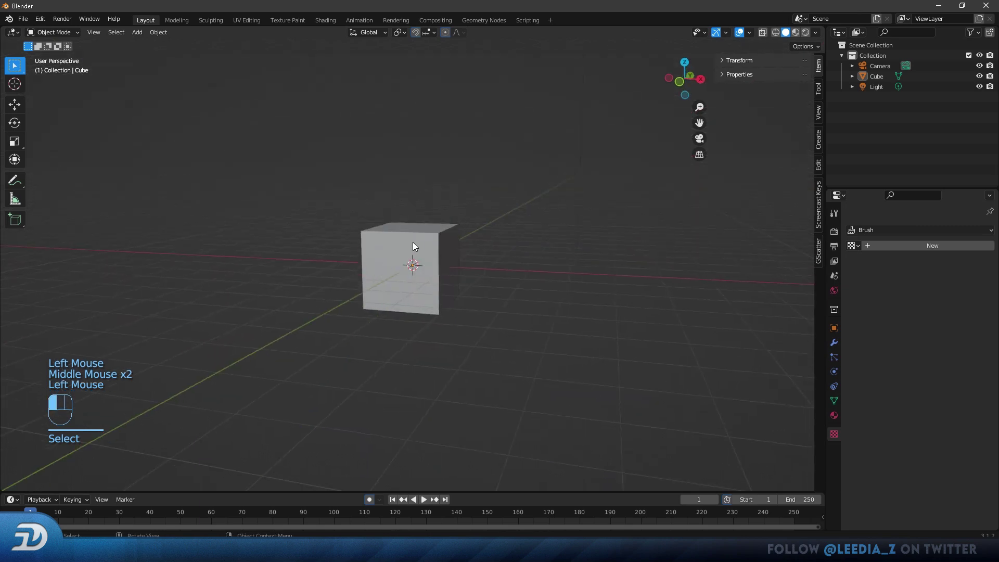
key("x")
middle_click(411, 259)
key("shift+a")
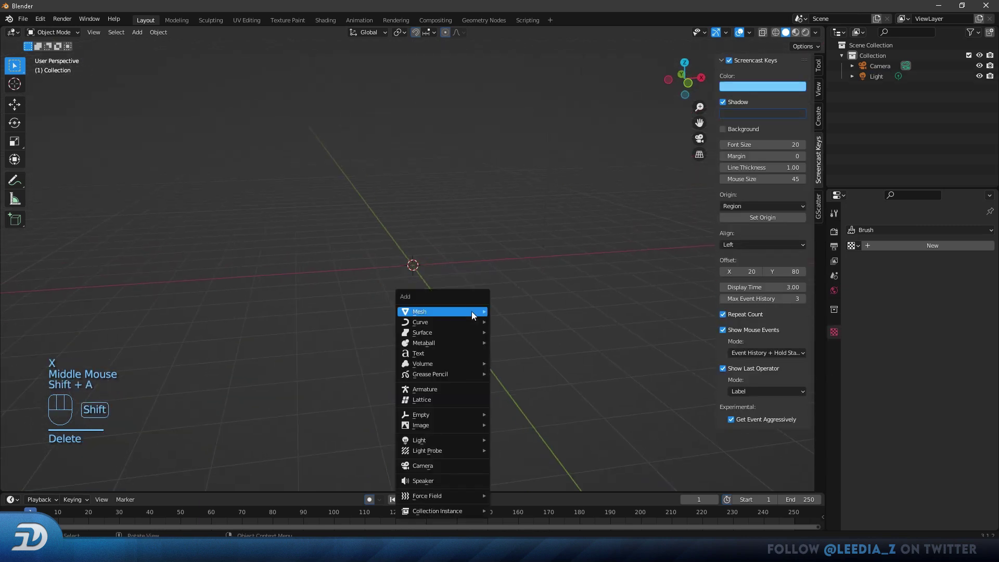
mouse_move(471, 312)
left_click(514, 56)
key("s")
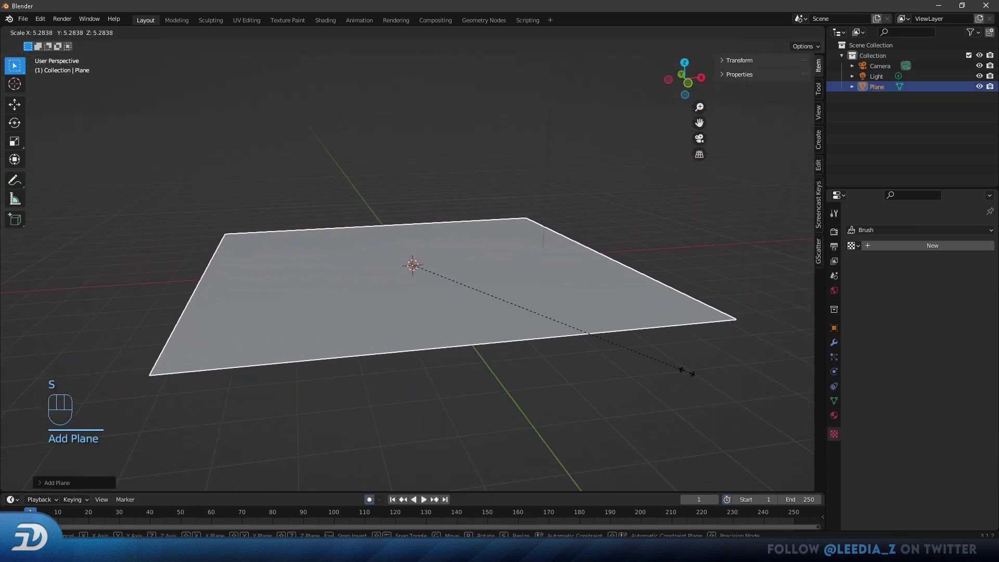
left_click(155, 86)
Subdivide the plane in edit mode with 50 cuts into a dense grid
key("Tab")
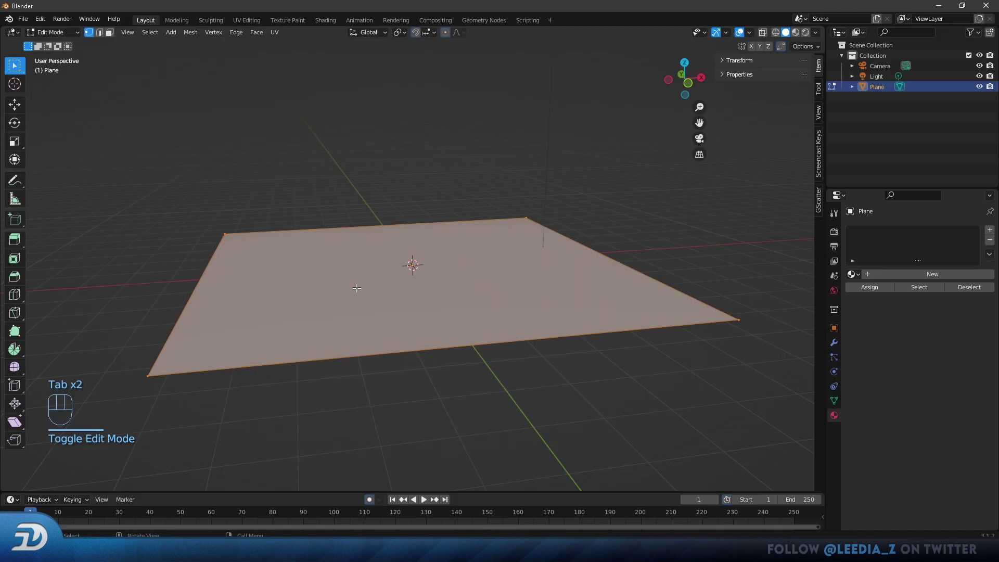
right_click(289, 285)
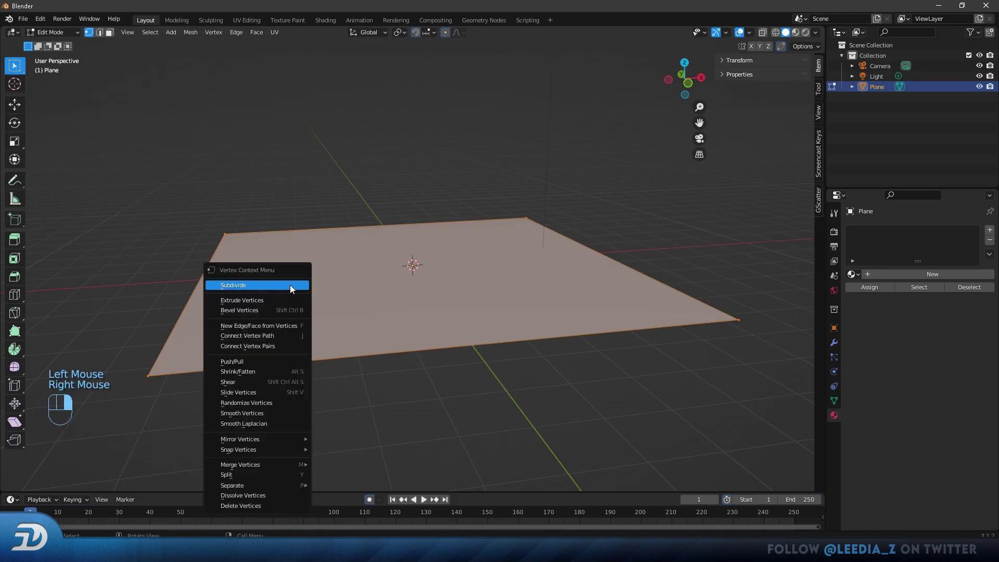
left_click(289, 285)
left_click(63, 483)
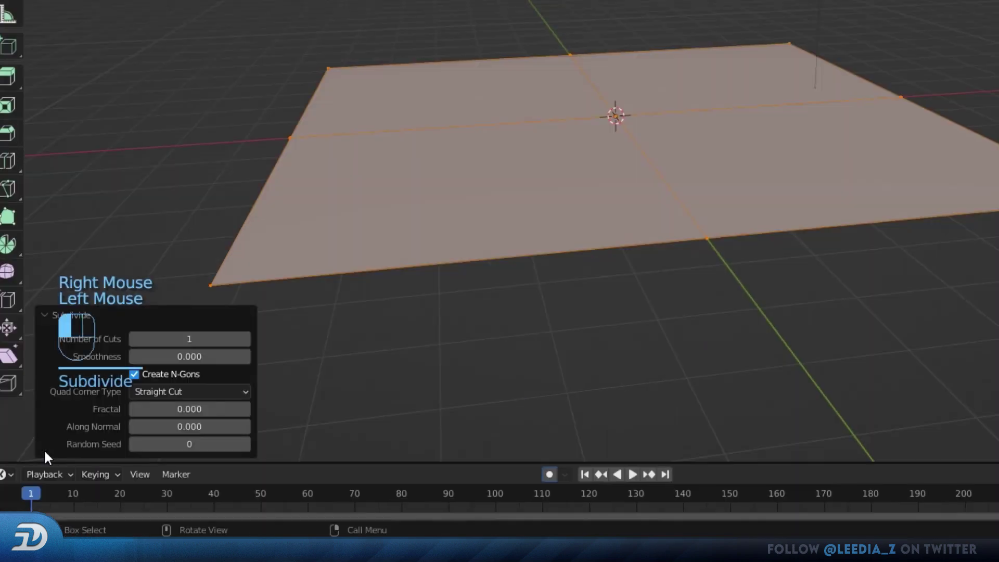
double_click(153, 411)
type("5")
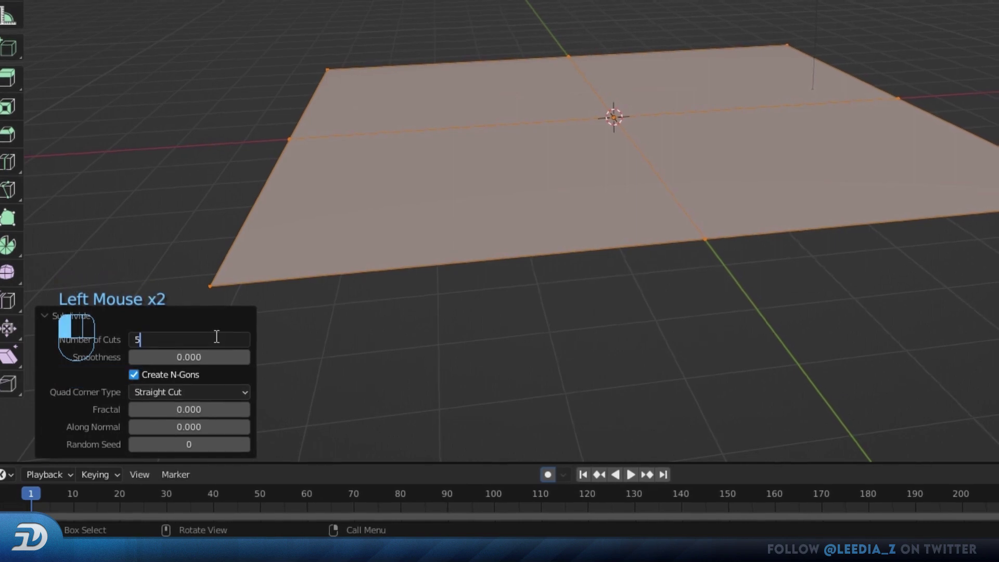
key("Return")
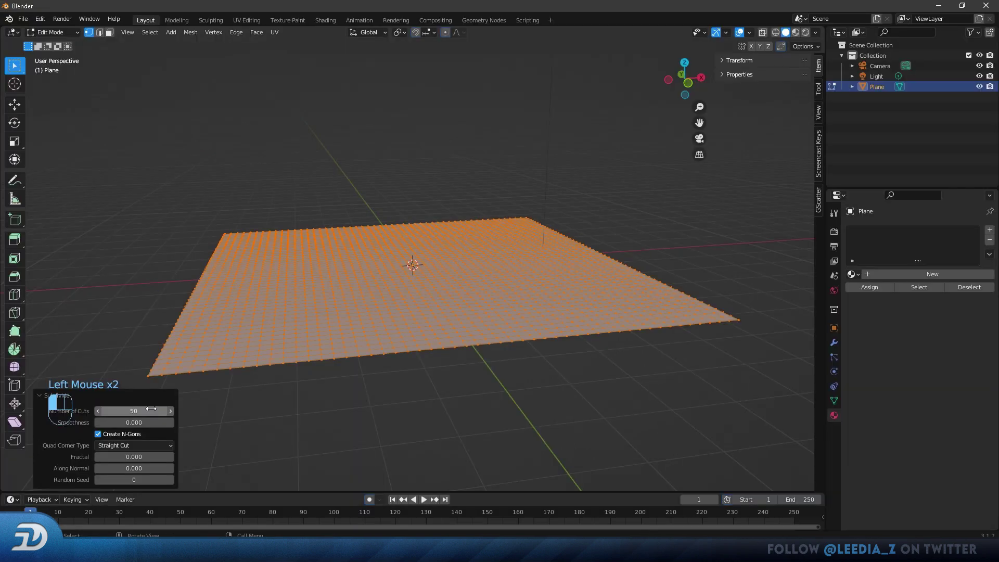
key("Tab")
left_click(833, 343)
Add Subdivision Surface and Displace modifiers, with a new texture for the displacement
left_click(868, 230)
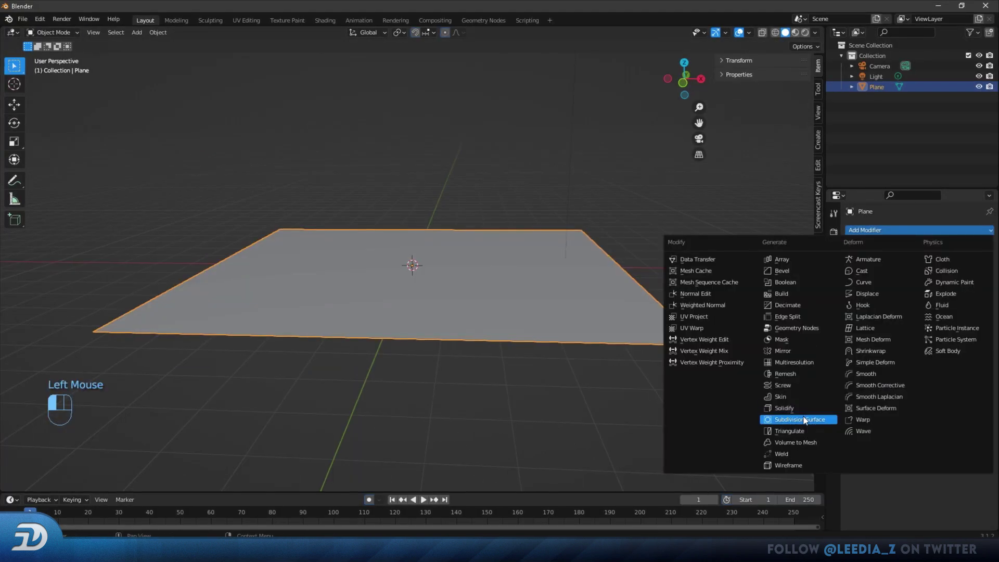
left_click(799, 420)
left_click(868, 230)
left_click(883, 292)
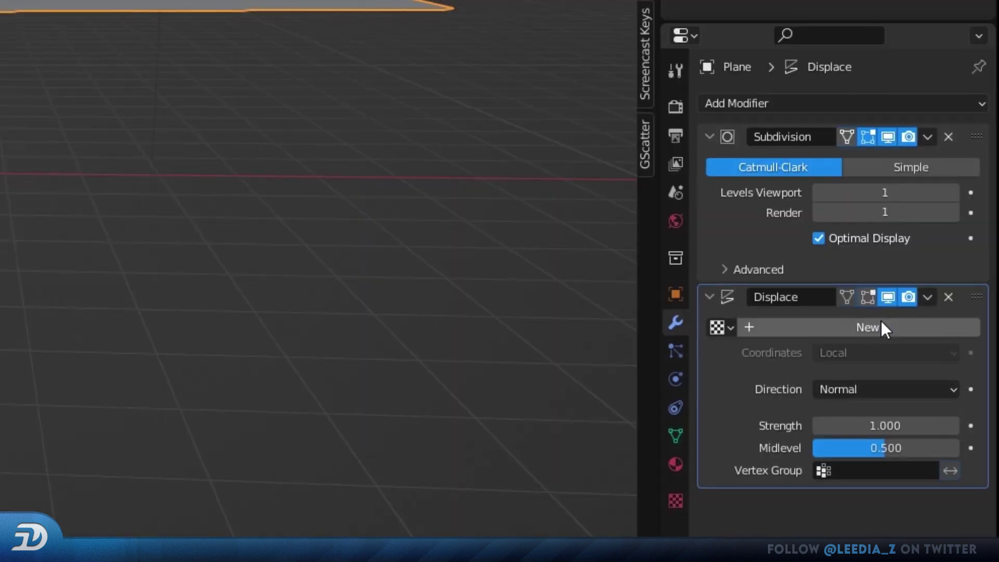
left_click(941, 346)
Make the displacement texture a Clouds pattern with size 1.10
left_click(968, 329)
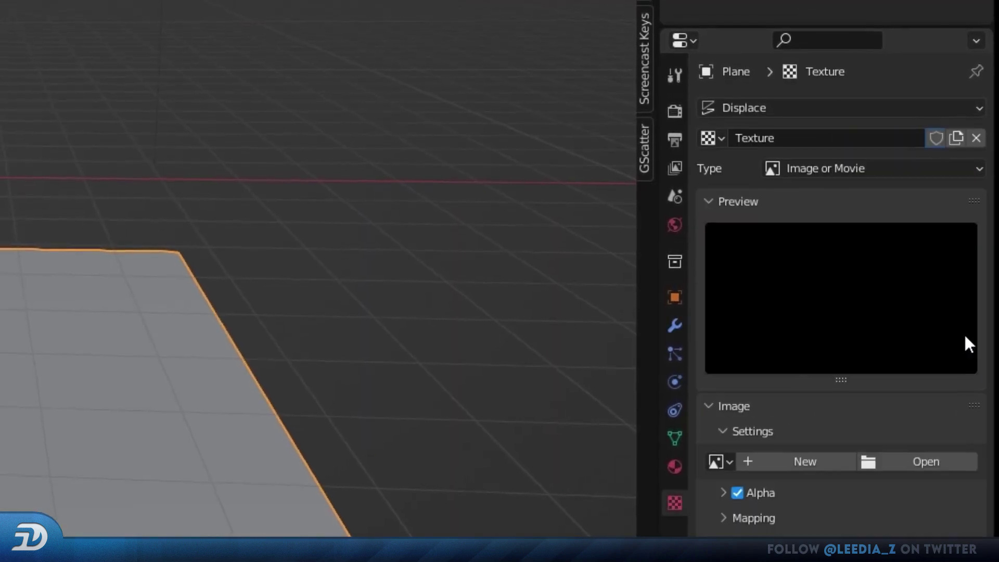
left_click(864, 168)
left_click(843, 237)
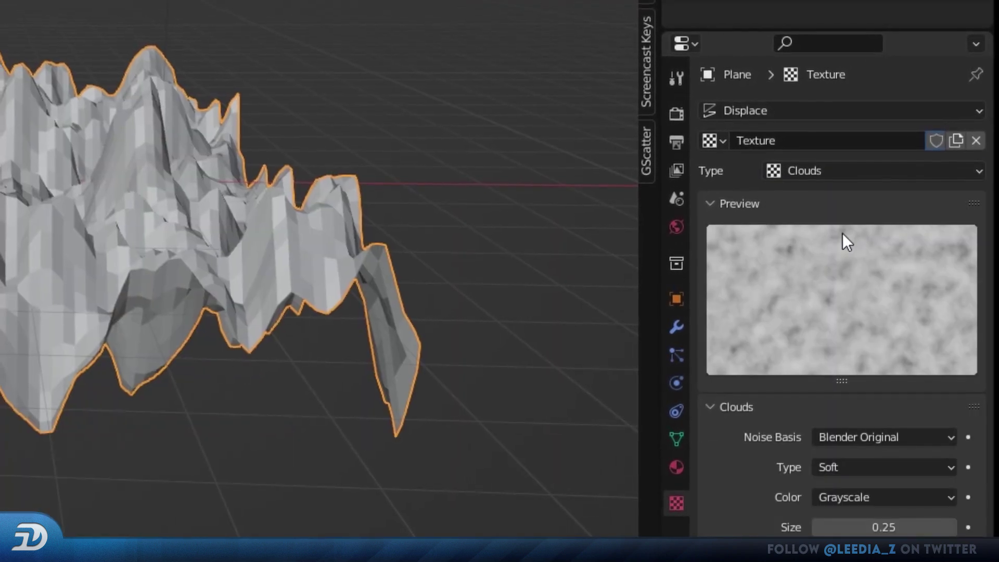
left_click_drag(914, 526, 942, 526)
left_click_drag(942, 446, 930, 446)
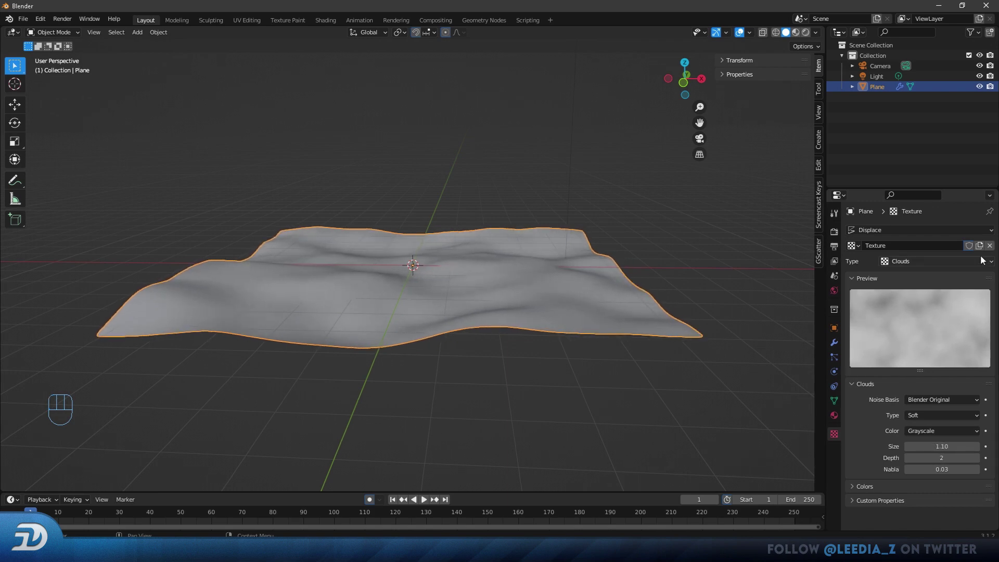
Set the Displace modifier strength to 0.200
left_click(834, 343)
mouse_move(942, 396)
left_mouse_down()
mouse_move(916, 395)
mouse_move(929, 396)
left_mouse_up()
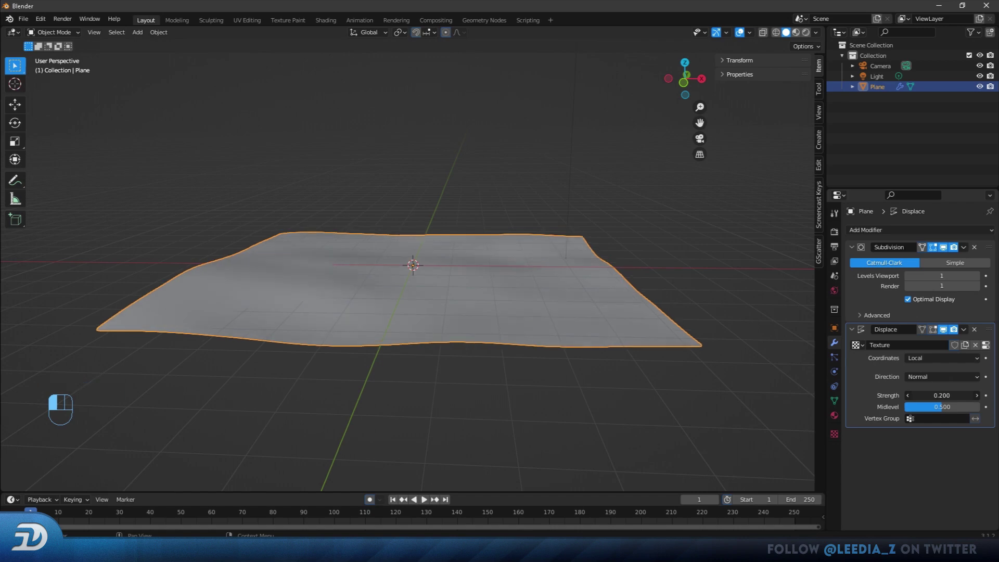
left_click_drag(929, 396, 945, 396)
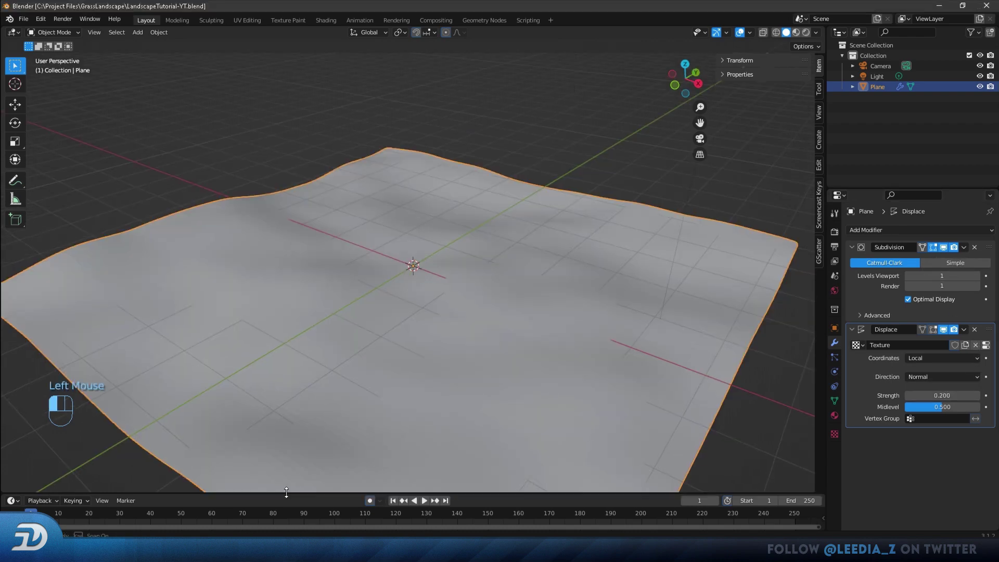
left_click_drag(157, 493, 156, 313)
Turn the bottom area into a Shader Editor and give the plane a new DirtTexture material
left_click(11, 320)
left_click(40, 417)
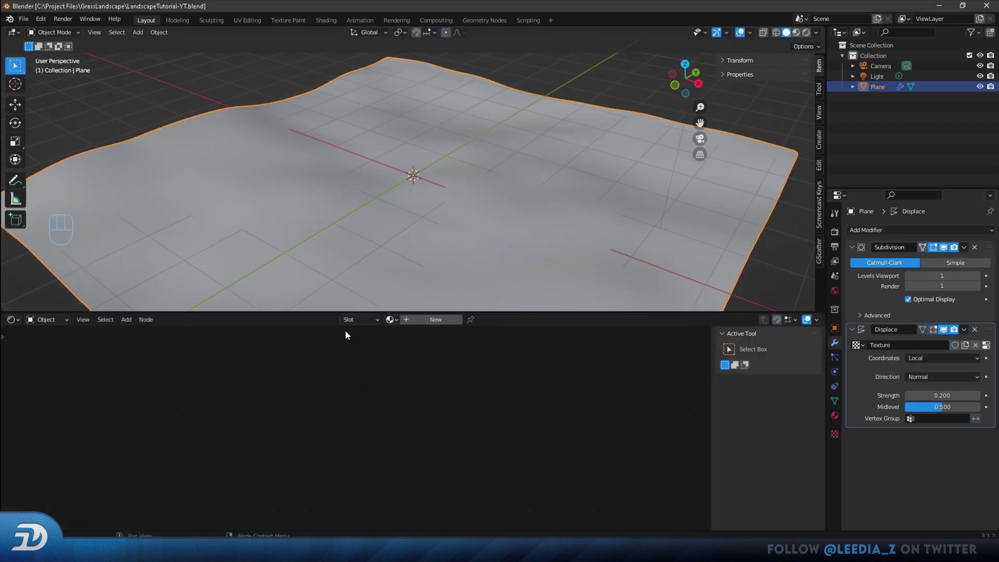
left_click(420, 321)
left_click(419, 321)
type("Grour")
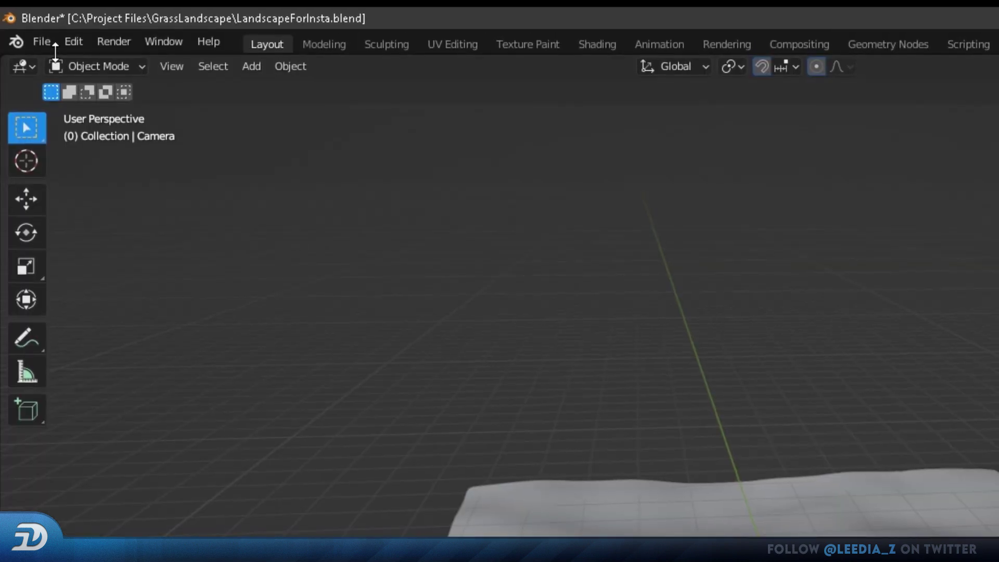
Search the Preferences add-ons for 'node' to find Node Wrangler
left_click(71, 40)
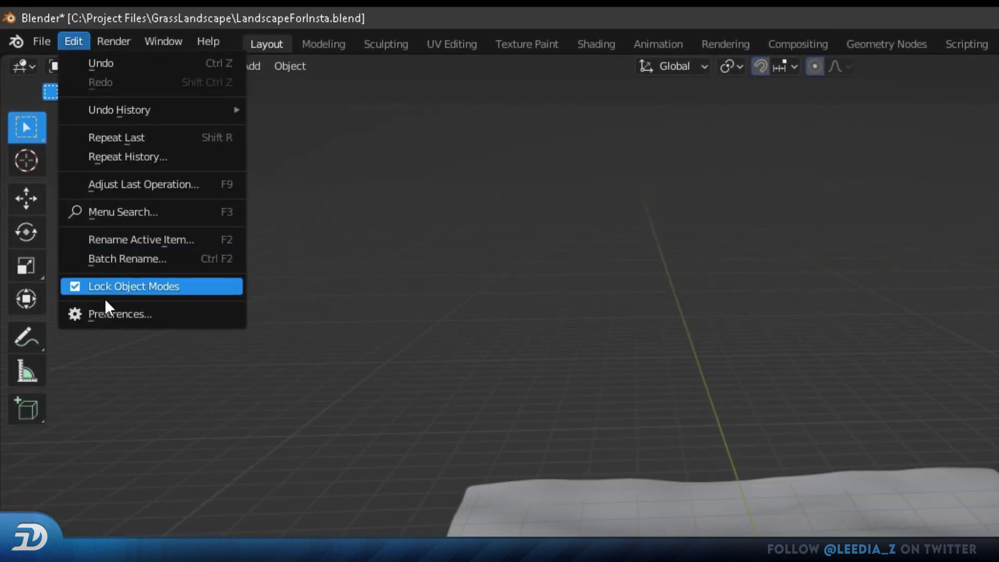
left_click(107, 313)
left_click(518, 93)
type("node")
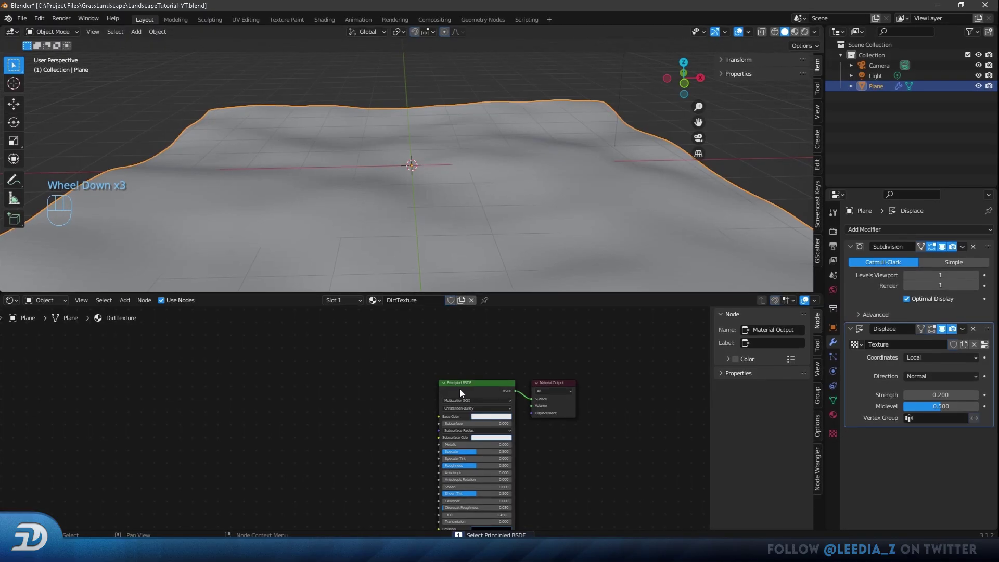
Build a Principled texture setup from the mossy ground colour, height, normal and roughness images
scroll(372, 417, "up", 2)
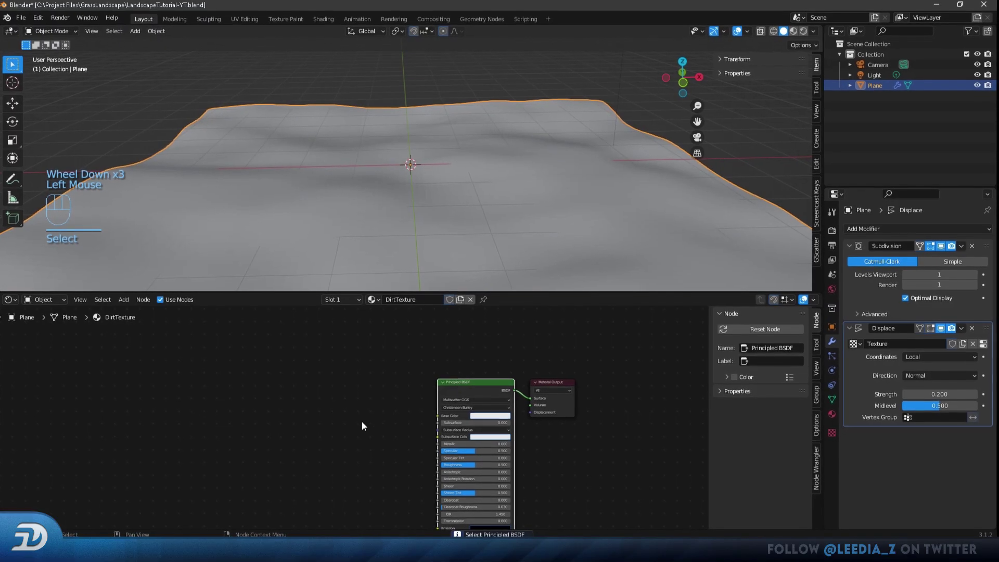
middle_click_drag(373, 397, 382, 407)
left_click(410, 373)
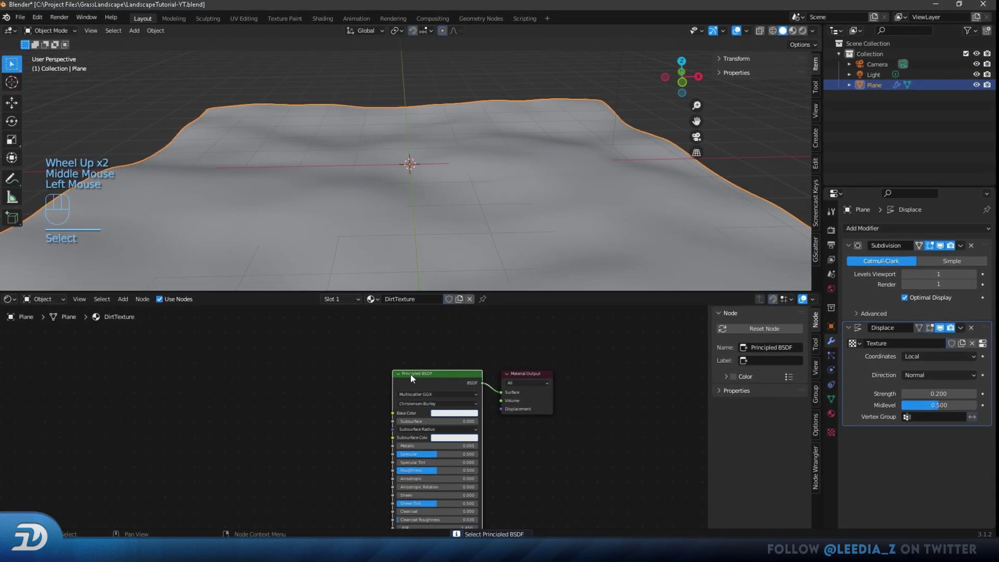
key("ctrl+shift+t")
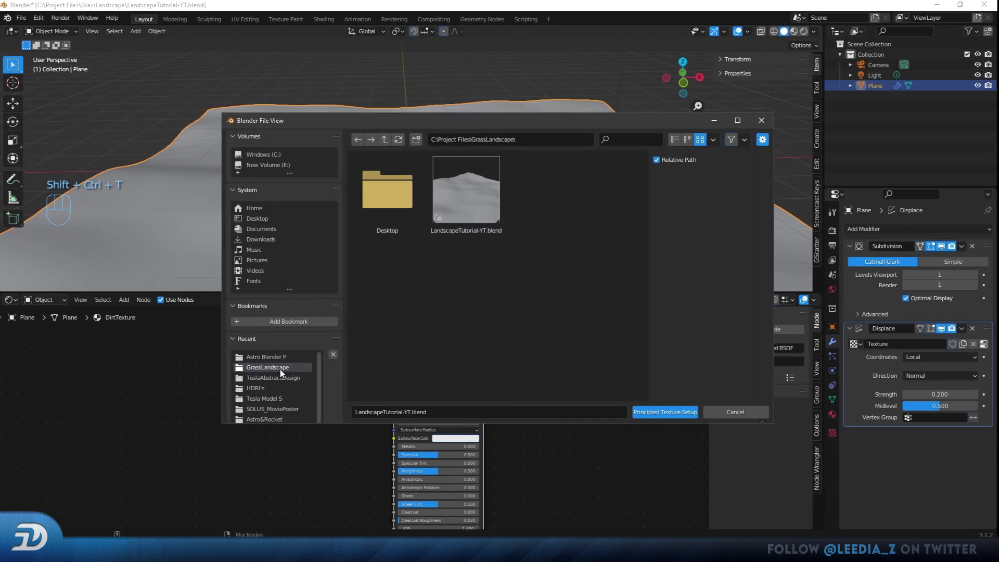
left_click(271, 357)
left_click(545, 266)
left_click(396, 344, "shift")
left_click(454, 343, "shift")
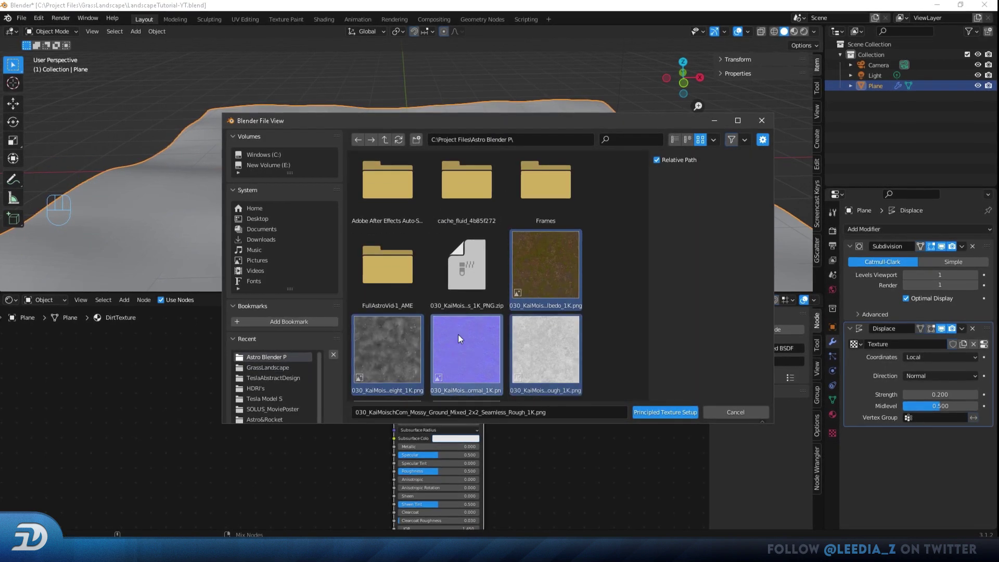
scroll(458, 334, "down", 1)
left_click(546, 348, "shift")
left_click(657, 412)
Frame the new texture nodes and view the dirt material on the terrain in Material Preview
middle_click_drag(539, 417, 504, 423)
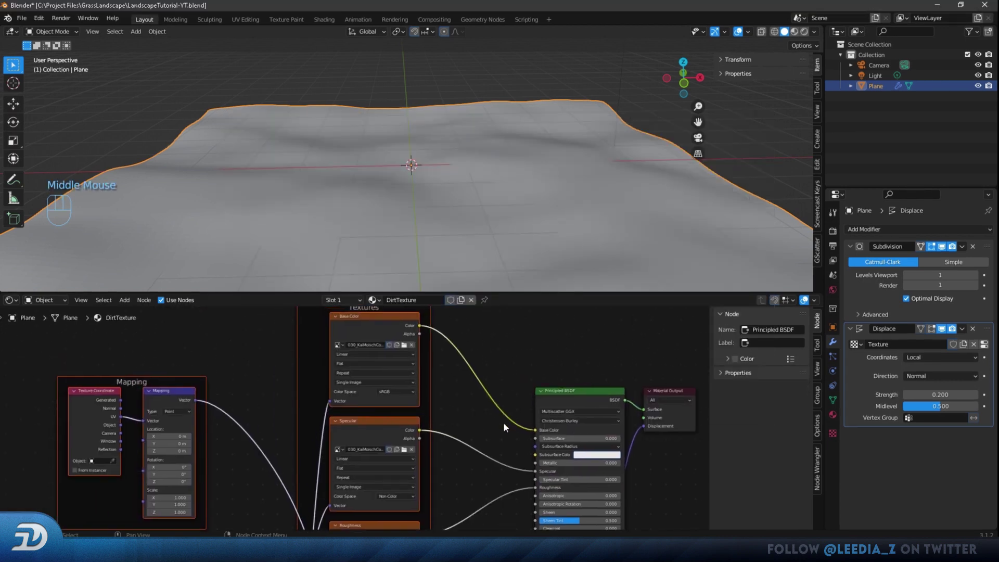
scroll(484, 421, "up", 1)
scroll(458, 419, "down", 3)
middle_click_drag(433, 417, 449, 371)
left_click(517, 398)
scroll(473, 407, "down", 3)
left_click_drag(448, 294, 448, 398)
middle_click_drag(469, 234, 499, 219)
left_click(794, 32)
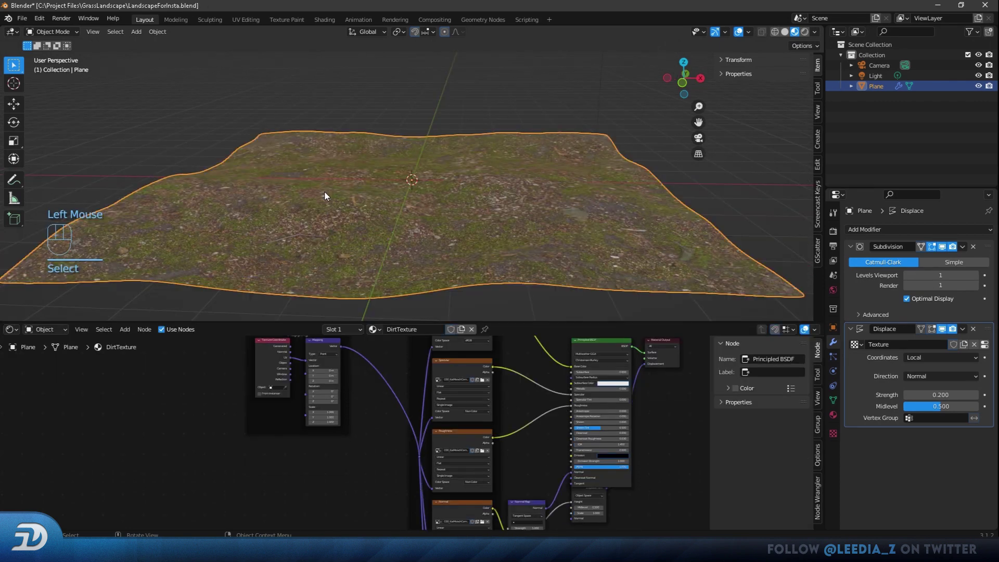
key("Tab")
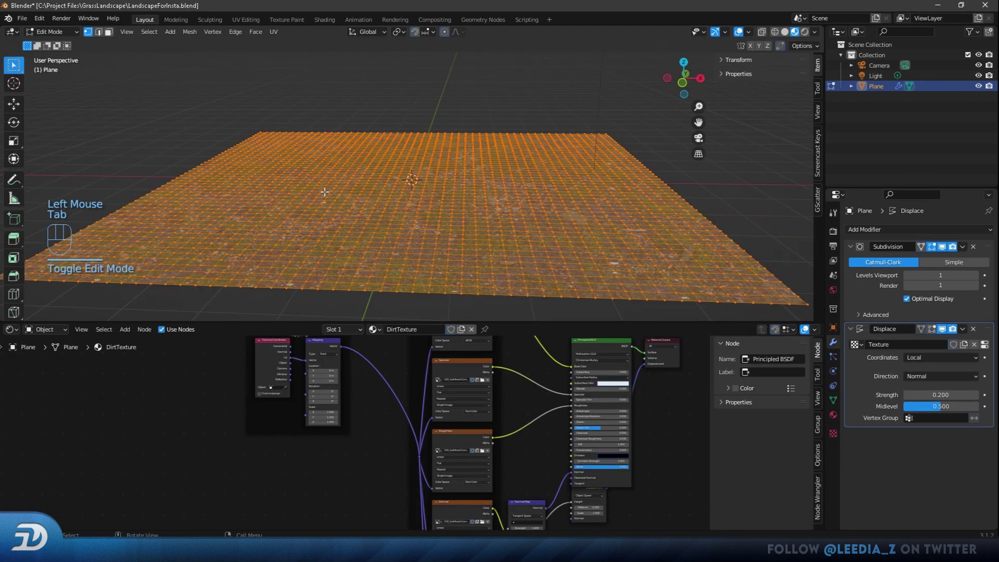
In the UV Editor, scale all the plane's UVs far beyond the image, then return to object mode
left_click(10, 330)
left_click(60, 385)
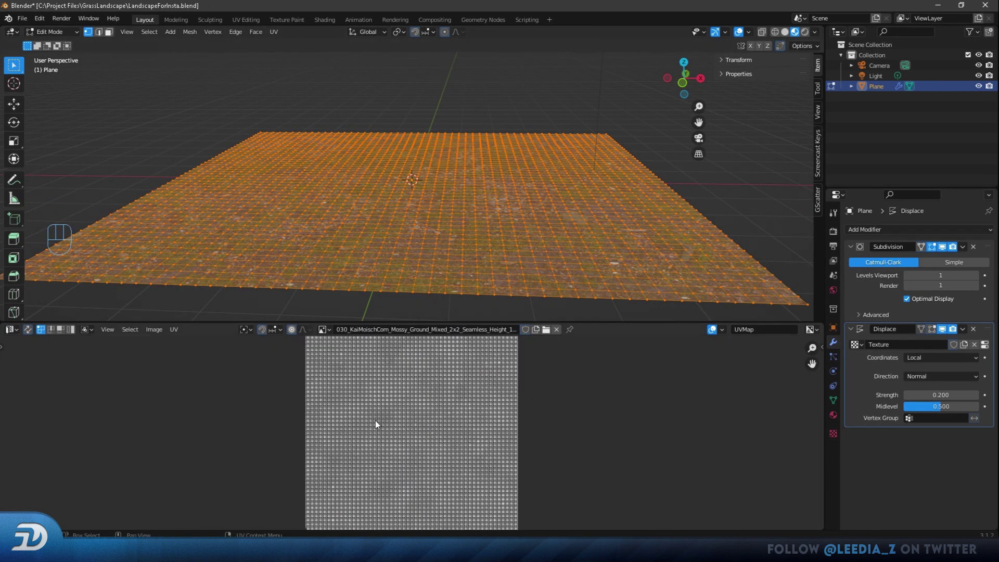
key("a")
scroll(375, 421, "down", 2)
key("s")
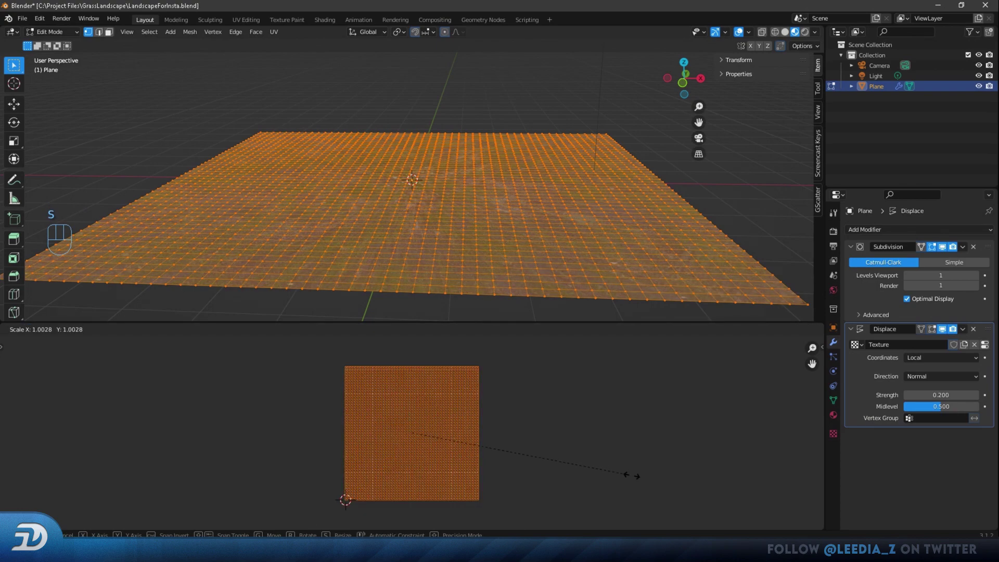
left_click(174, 147)
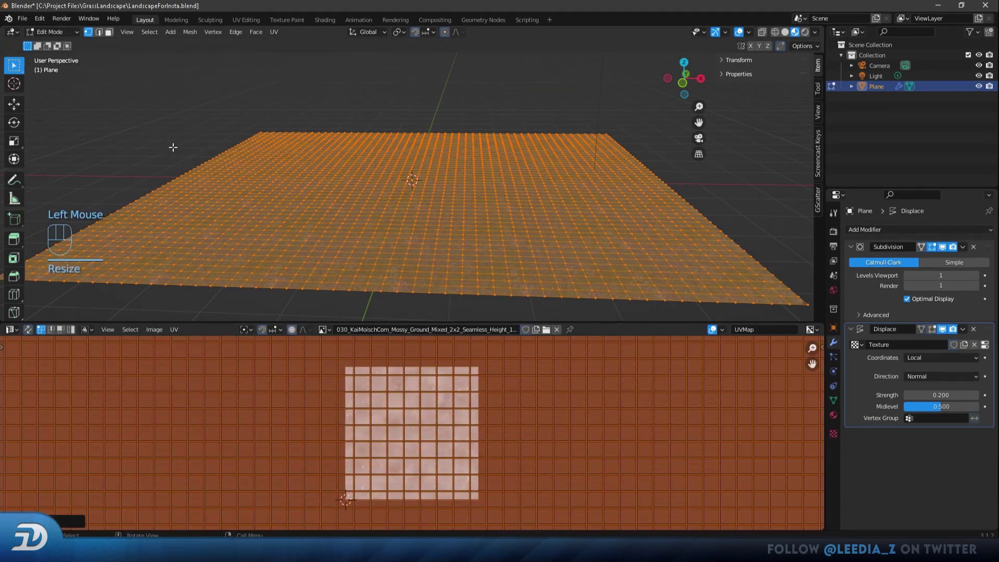
left_click(166, 135)
key("Tab")
scroll(306, 257, "up", 1)
middle_click_drag(306, 257, 337, 241)
scroll(299, 275, "up", 2)
scroll(305, 265, "down", 3)
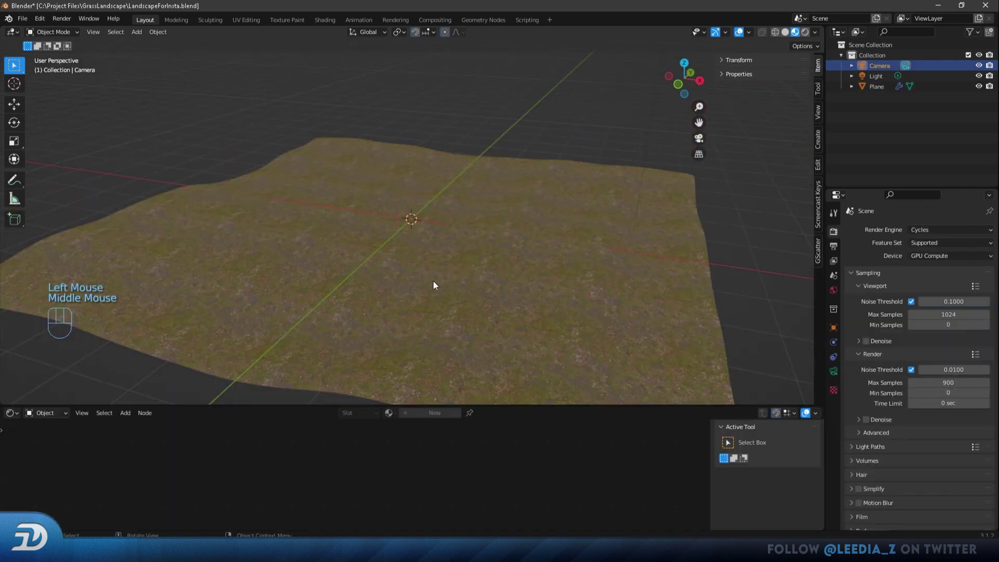
Switch the Shader Editor to the World node tree and frame its nodes
left_click(45, 412)
left_click(62, 436)
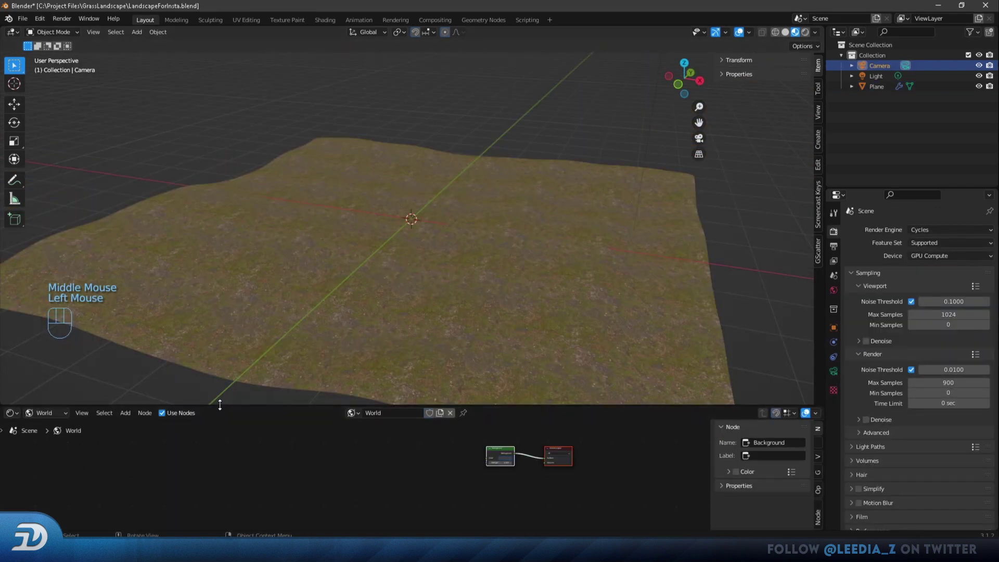
left_click_drag(217, 405, 217, 312)
middle_click_drag(541, 406, 383, 405)
scroll(301, 431, "up", 4)
scroll(301, 431, "up", 3)
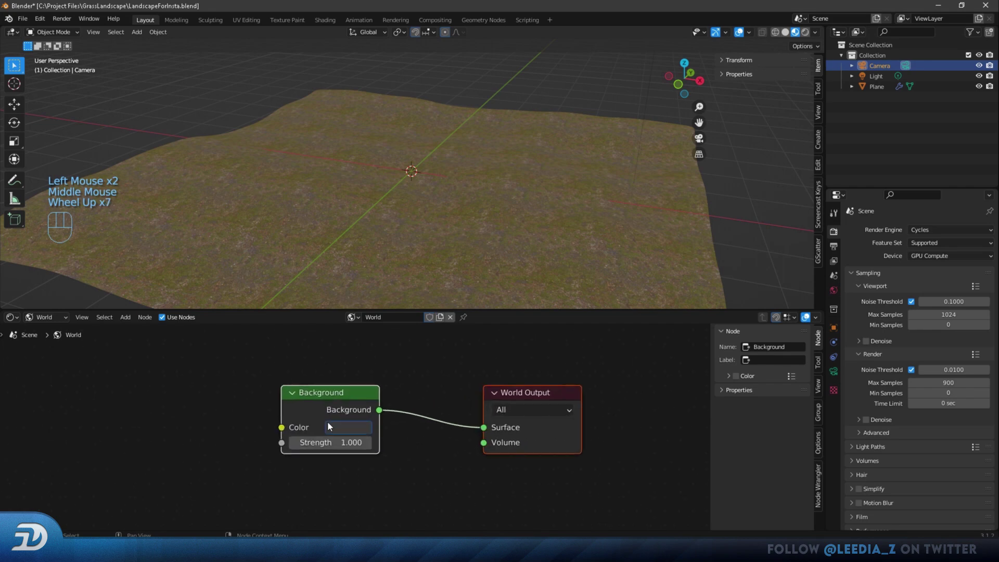
middle_click_drag(289, 410, 419, 419)
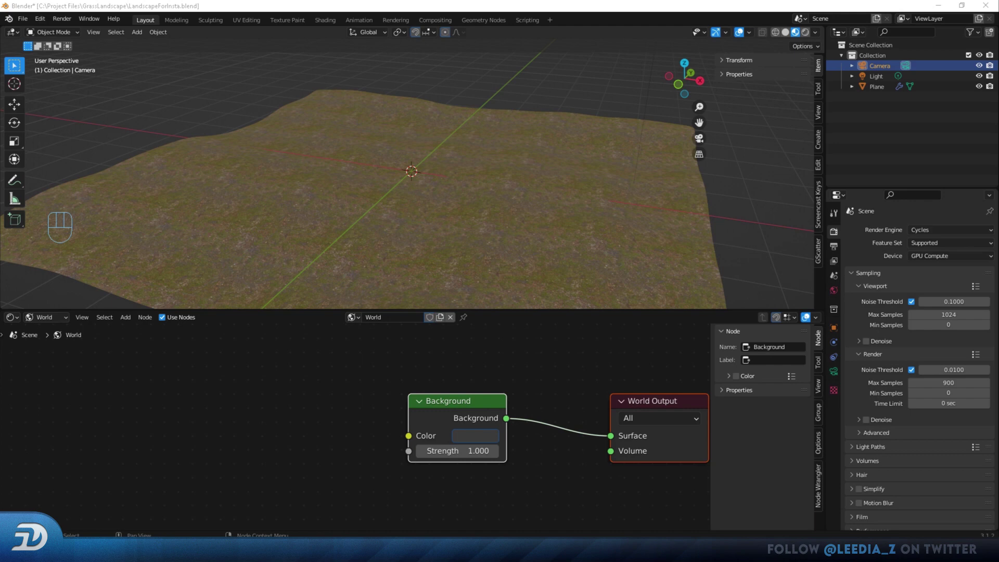
middle_click_drag(412, 409, 348, 446)
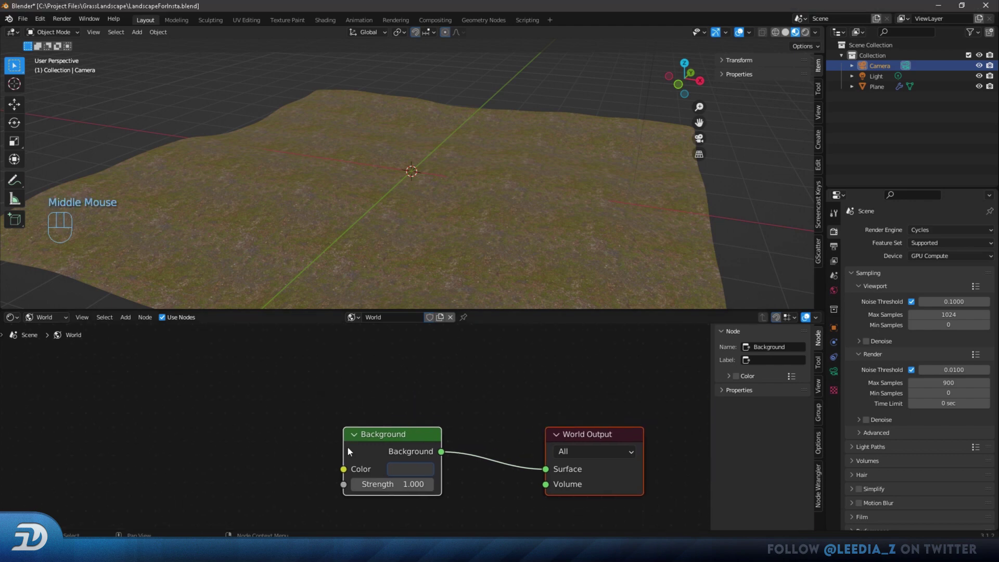
scroll(363, 443, "down", 1)
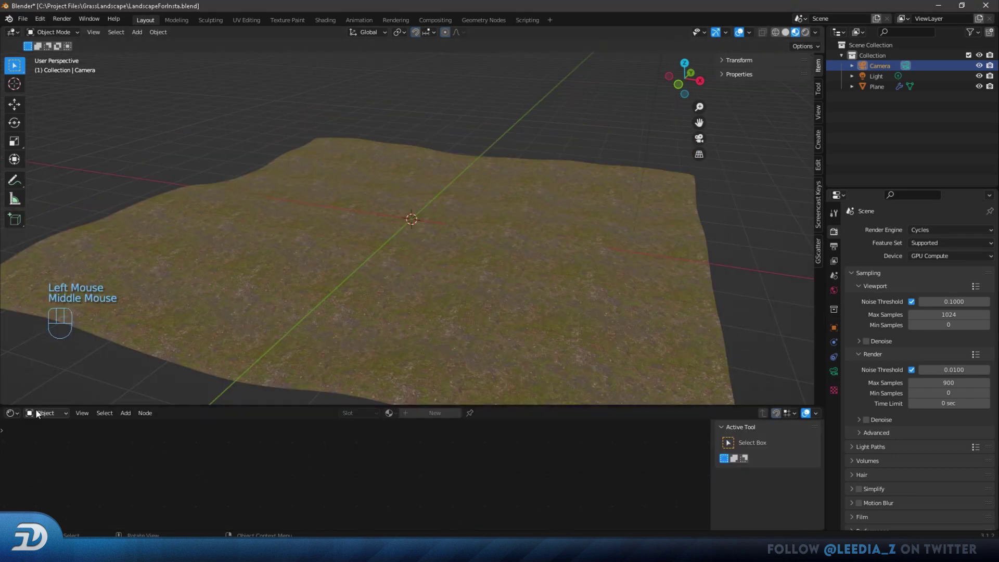
left_click(37, 414)
left_click(46, 442)
left_click_drag(190, 406, 189, 311)
Add an Environment Texture node to the world nodes
key("shift+a")
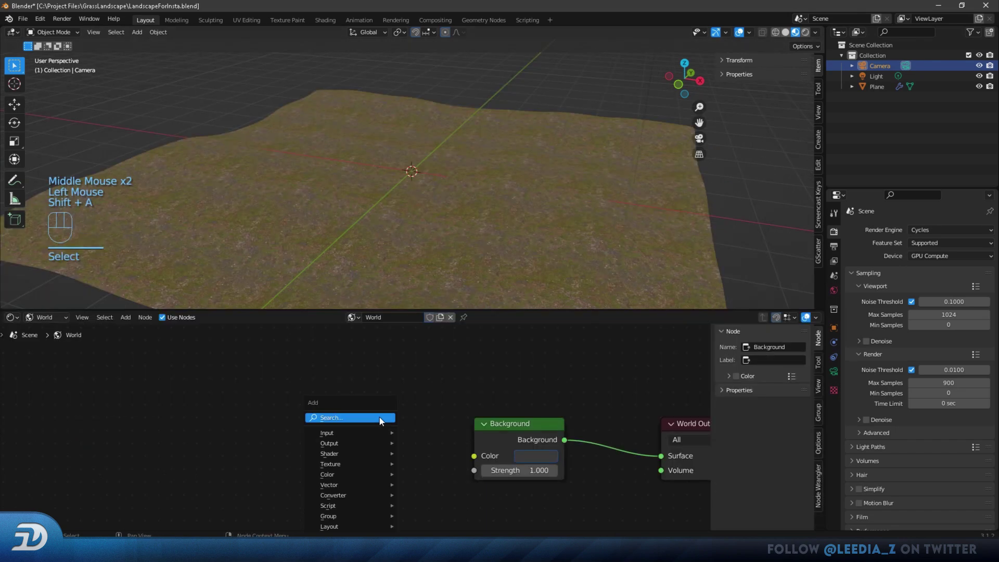
type("envi")
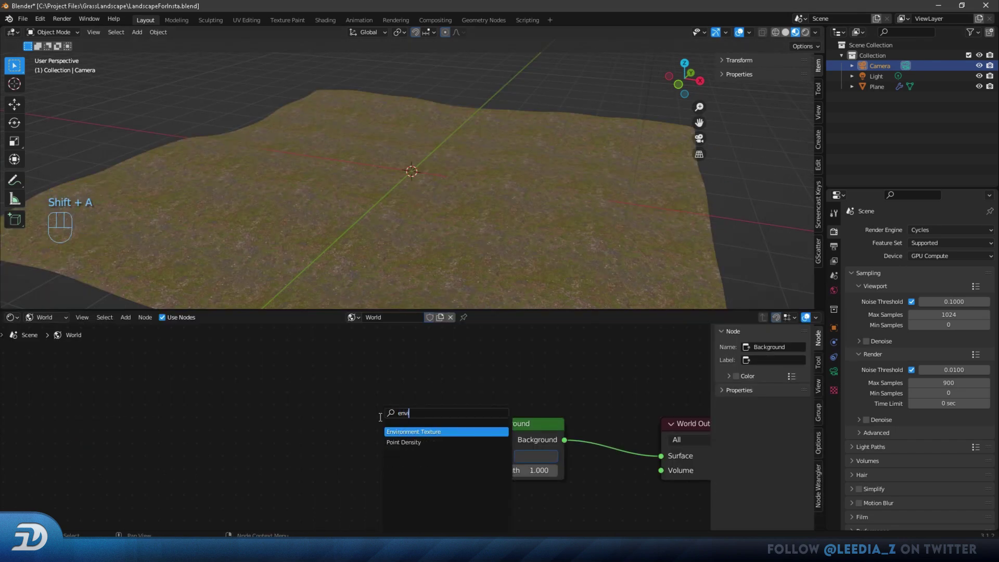
left_click(414, 432)
scroll(442, 177, "down", 2)
middle_click_drag(443, 177, 517, 193)
scroll(424, 122, "down", 2)
Delete the light from the scene
left_click(424, 123)
key("x")
left_click(432, 176)
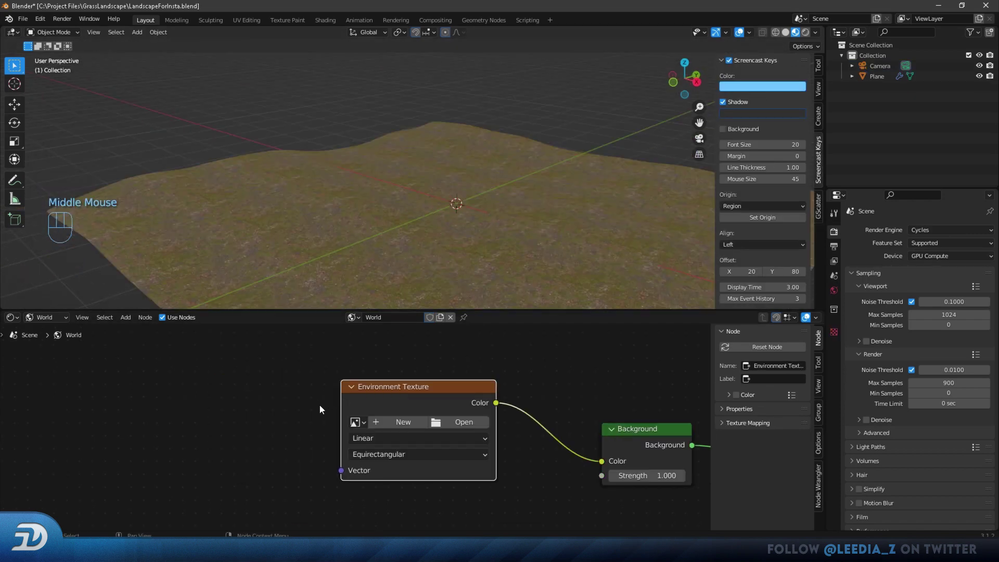
middle_click_drag(320, 405, 393, 455)
scroll(324, 464, "down", 1)
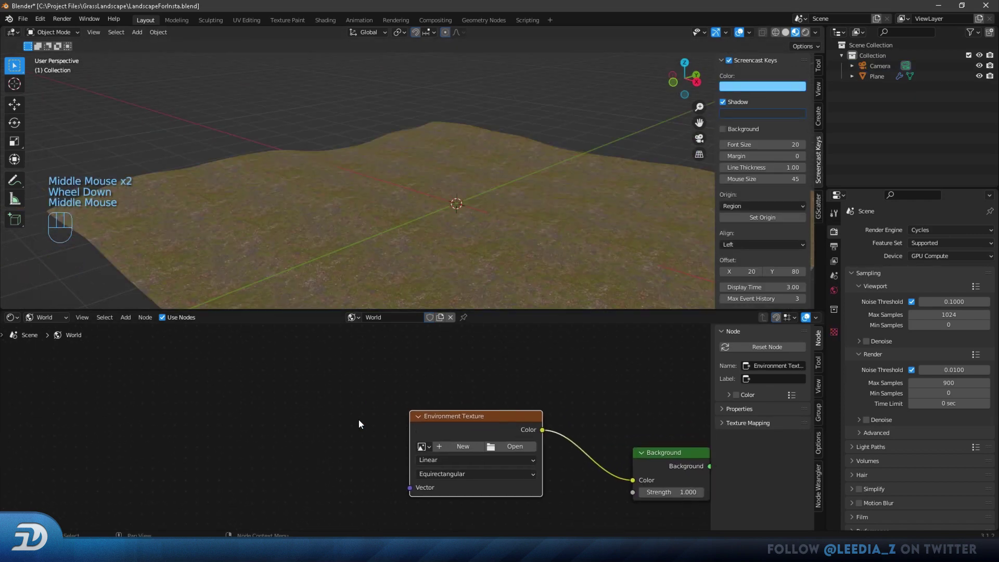
Add Texture Coordinate and Mapping nodes to the Environment Texture with Node Wrangler
left_click(340, 405)
left_click(460, 421)
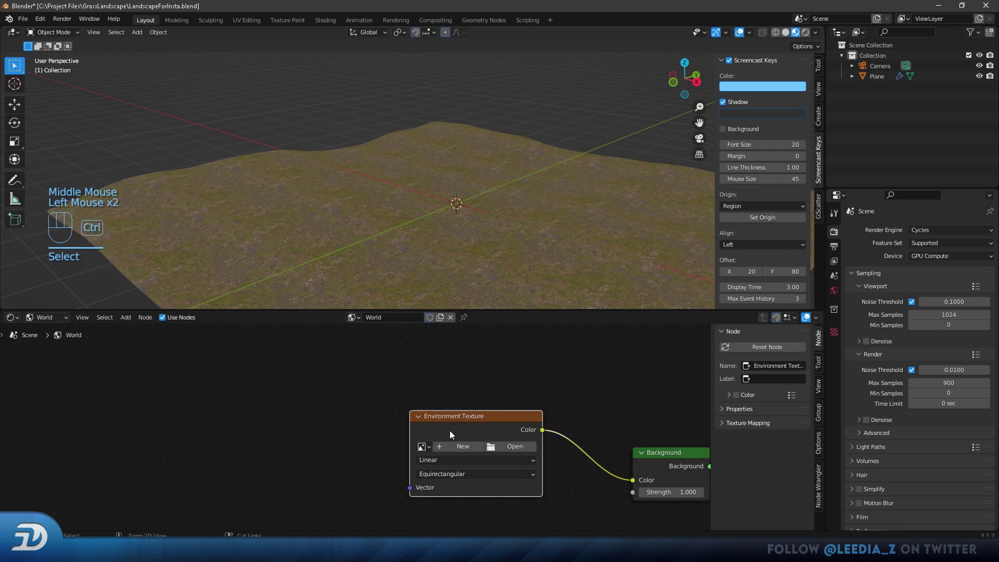
key("ctrl+t")
middle_click_drag(450, 430, 457, 412)
middle_click_drag(299, 449, 245, 439)
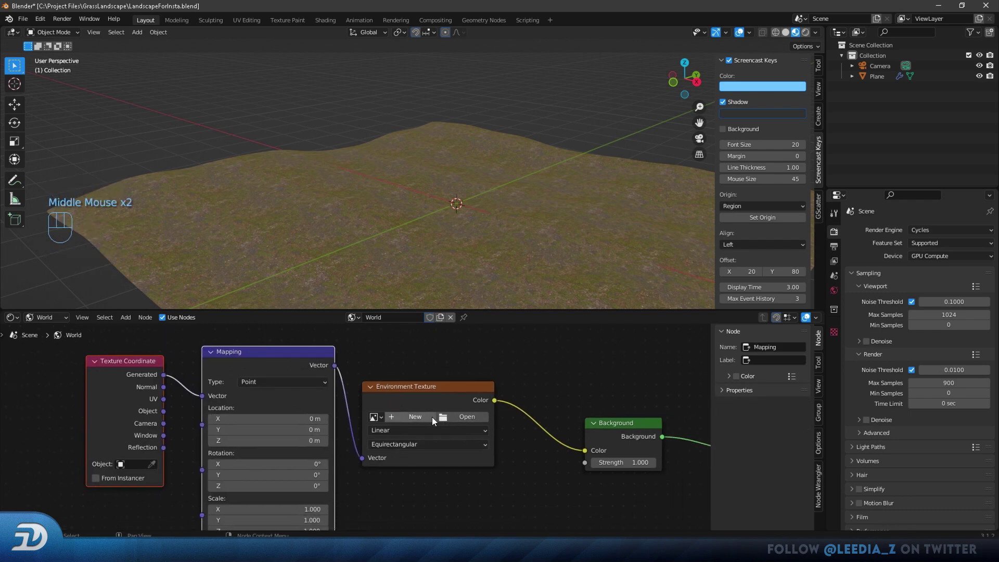
Load belfast_sunset_4k.hdr into the Environment Texture and view the scene through the camera, rendered
left_click(446, 418)
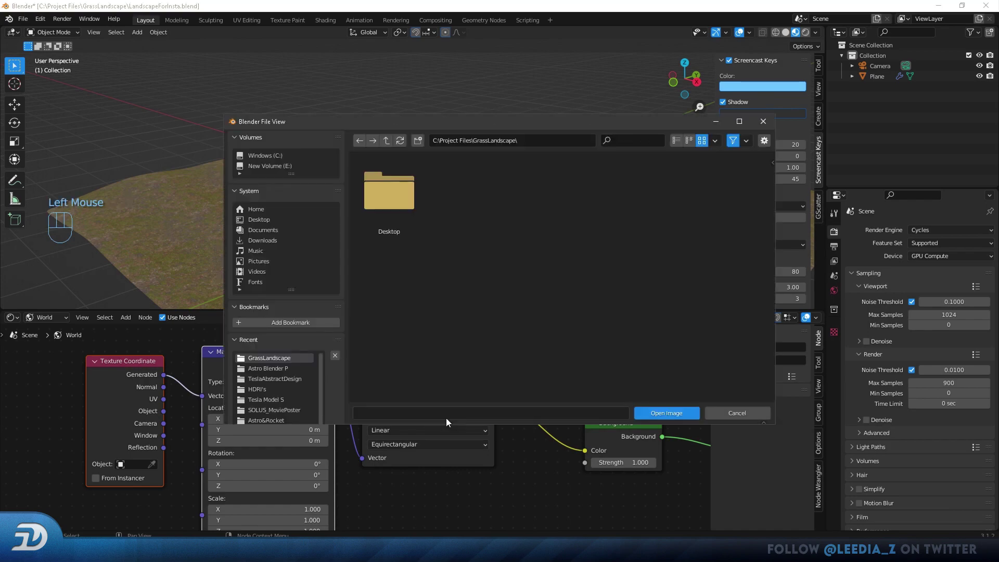
left_click(255, 389)
scroll(529, 306, "down", 3)
scroll(517, 326, "up", 2)
scroll(714, 326, "up", 1)
left_click(468, 177)
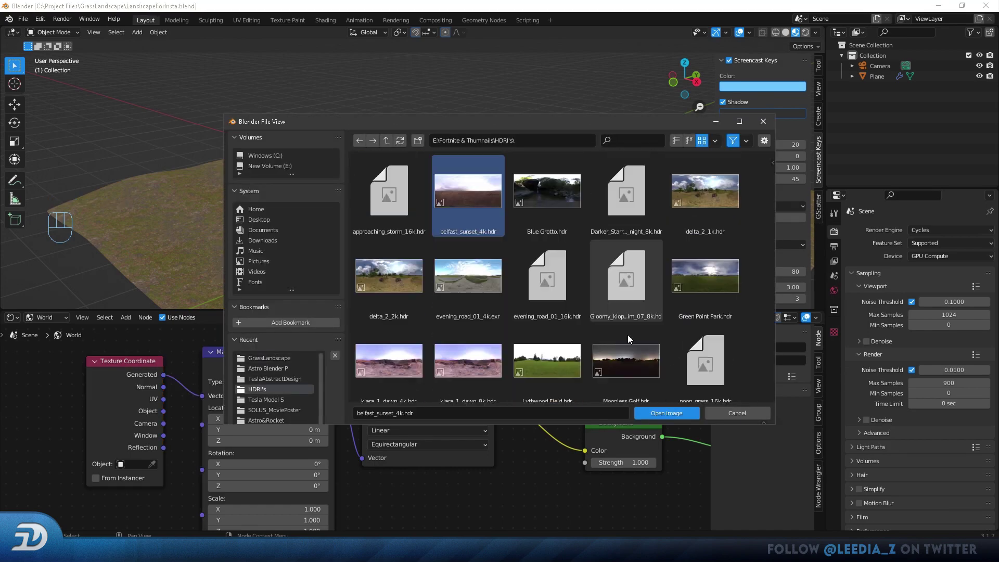
left_click(667, 413)
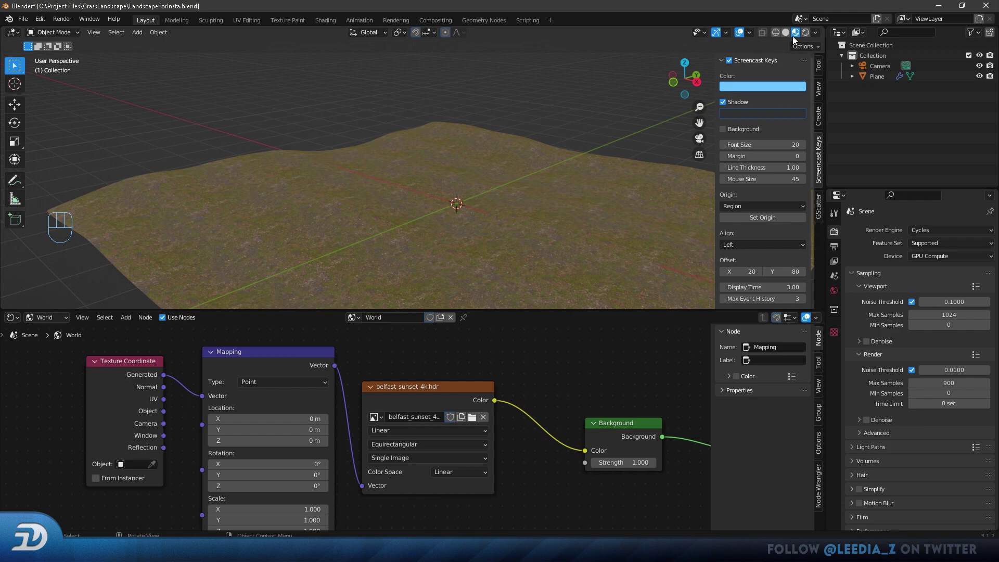
left_click(701, 141)
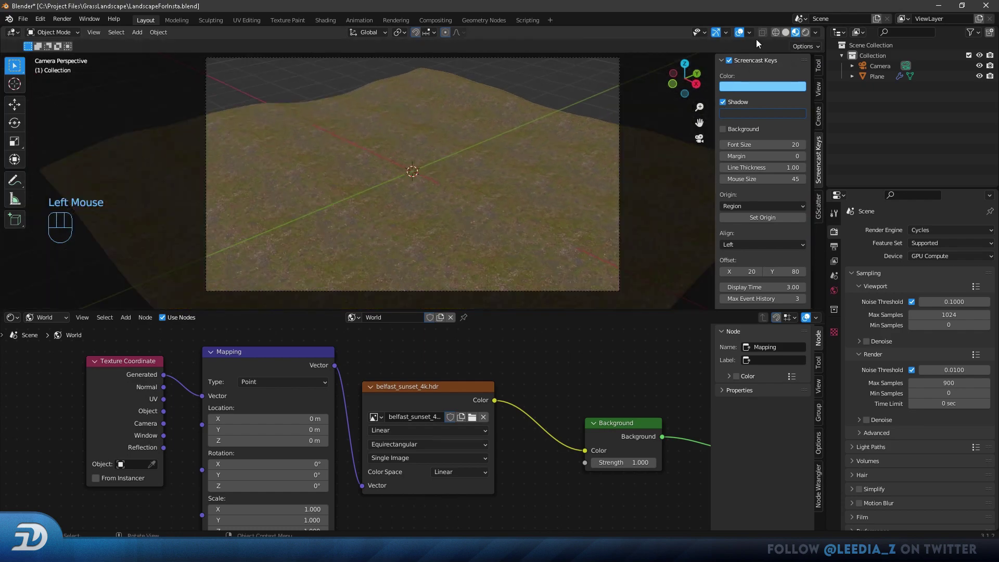
left_click(806, 32)
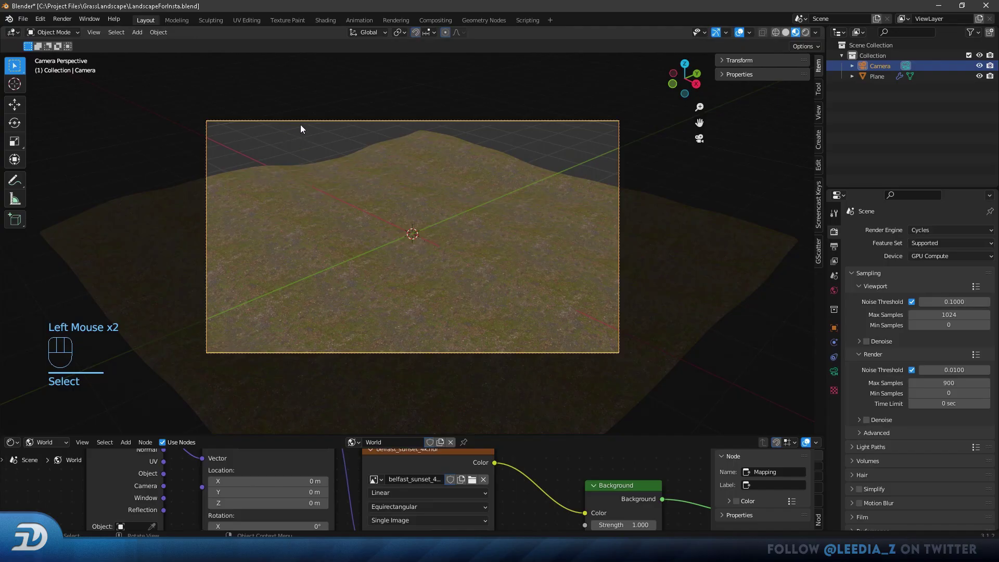
Try changing the camera's X rotation in the Item panel, then undo it
left_click(819, 70)
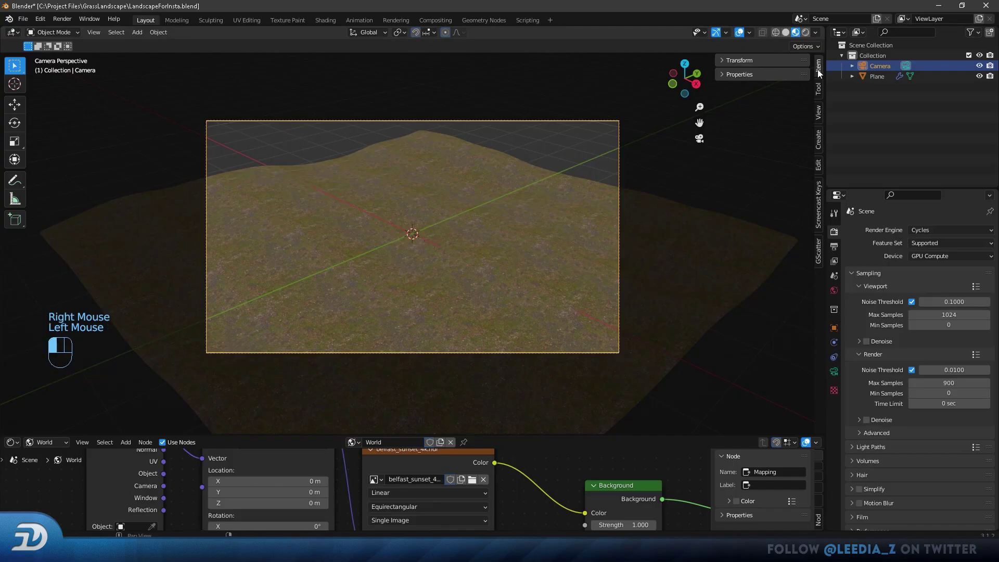
left_click(734, 62)
left_click_drag(750, 129, 750, 129)
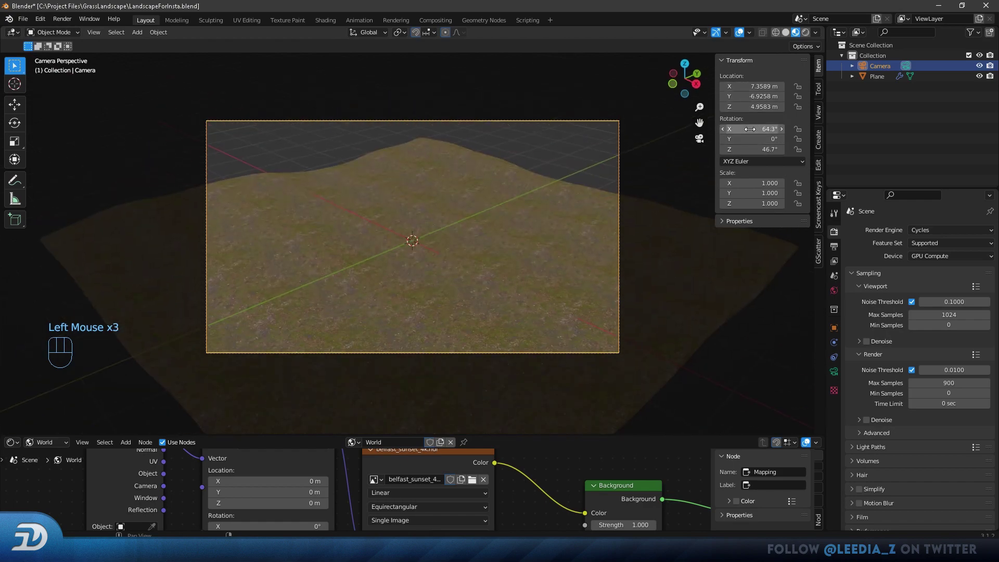
key("ctrl+z")
Fly the camera left, down and forward over the hill with walk navigation
double_click(500, 121)
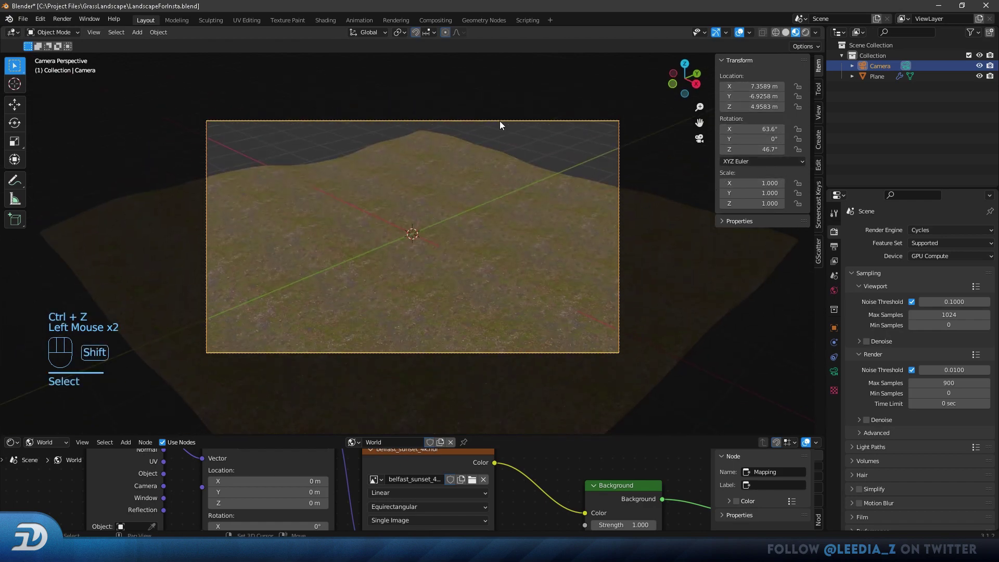
key("shift+grave")
key("a")
key("a")
key("a")
key("a")
key("a")
key("a")
key("a")
key("a")
key("a")
key("a")
key("a")
key("a")
key("a")
key("a")
key("a")
key("a")
key("a")
key("a")
key("a")
key("a")
key("a")
key("a")
key("a")
key("a")
key("a")
key("a")
key("a")
key("a")
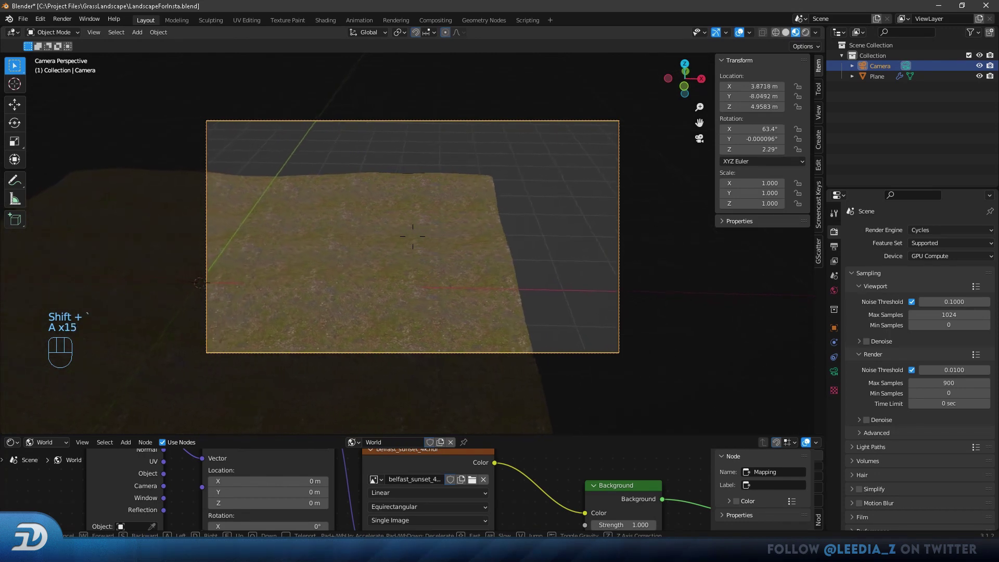
key("q")
key("q")
key("q")
key("w")
key("w")
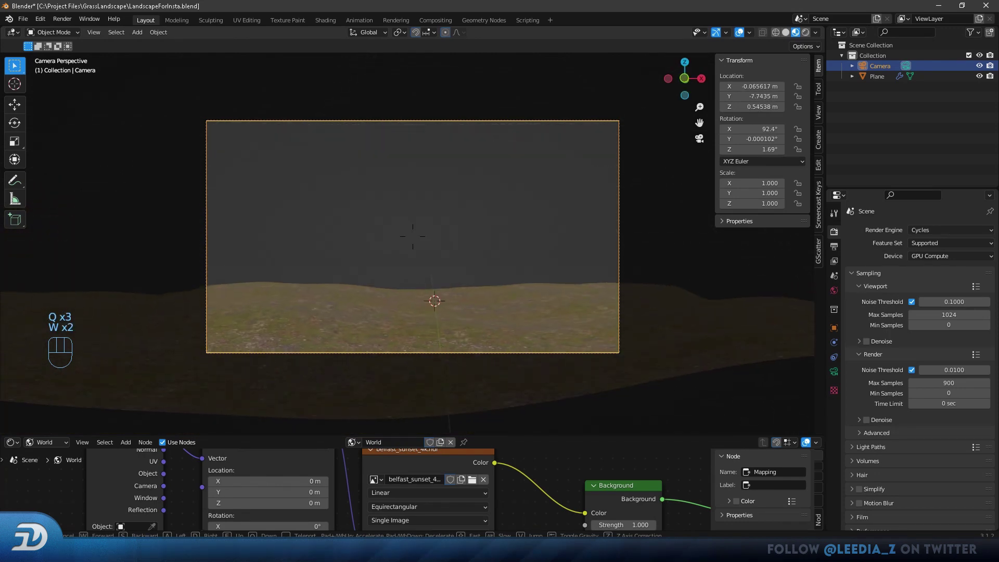
left_click(413, 237)
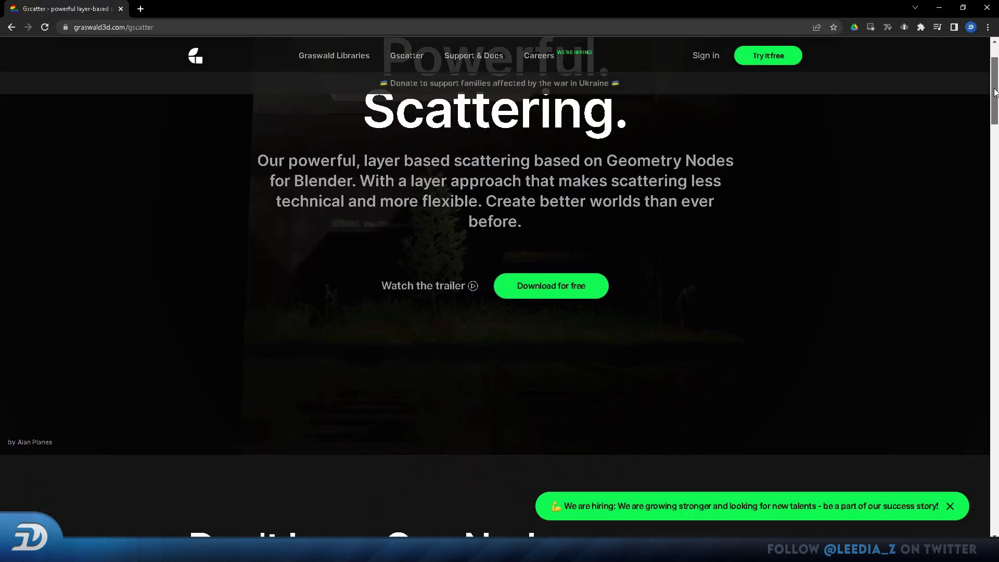
scroll(500, 260, "down", 2)
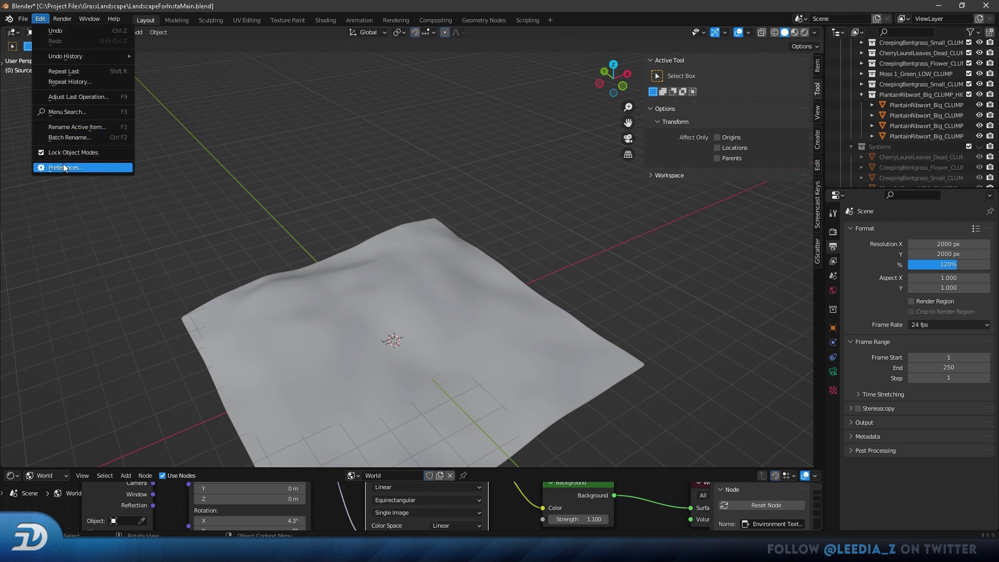
Search the add-ons for GScatter and open the GScatter asset browser for the plane
left_click(63, 167)
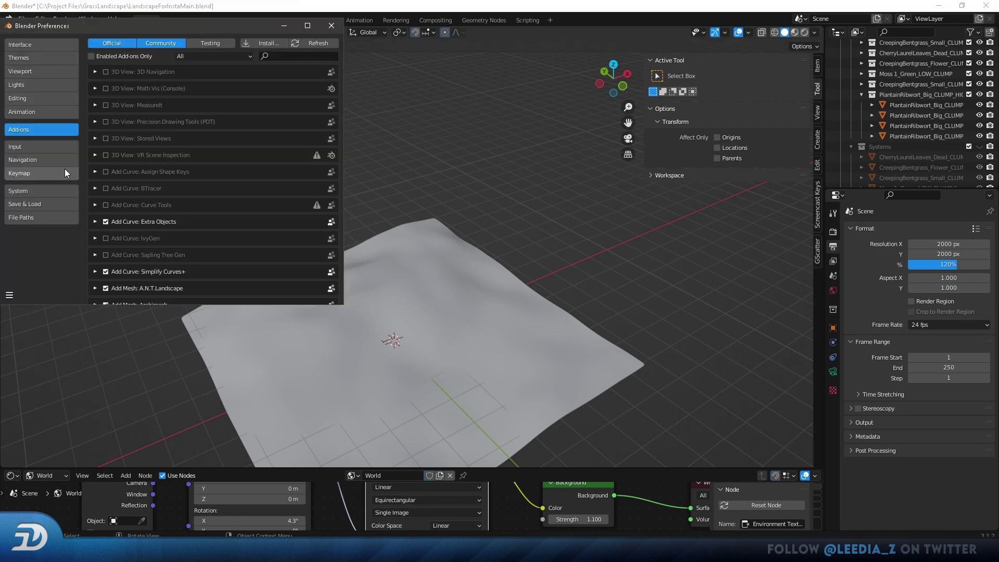
key("ctrl+f")
type("gsc")
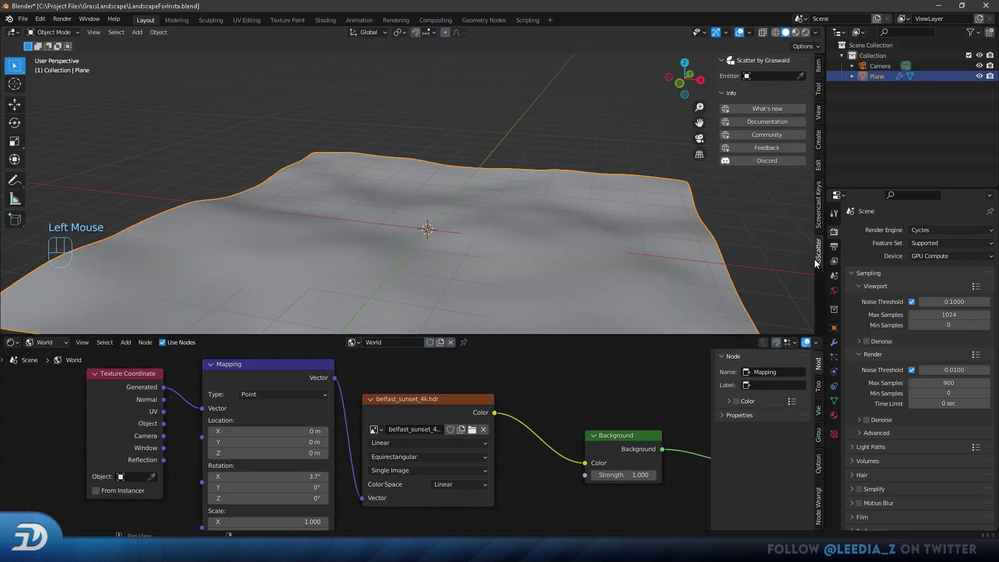
middle_click_drag(395, 209, 427, 197)
scroll(427, 197, "down", 1)
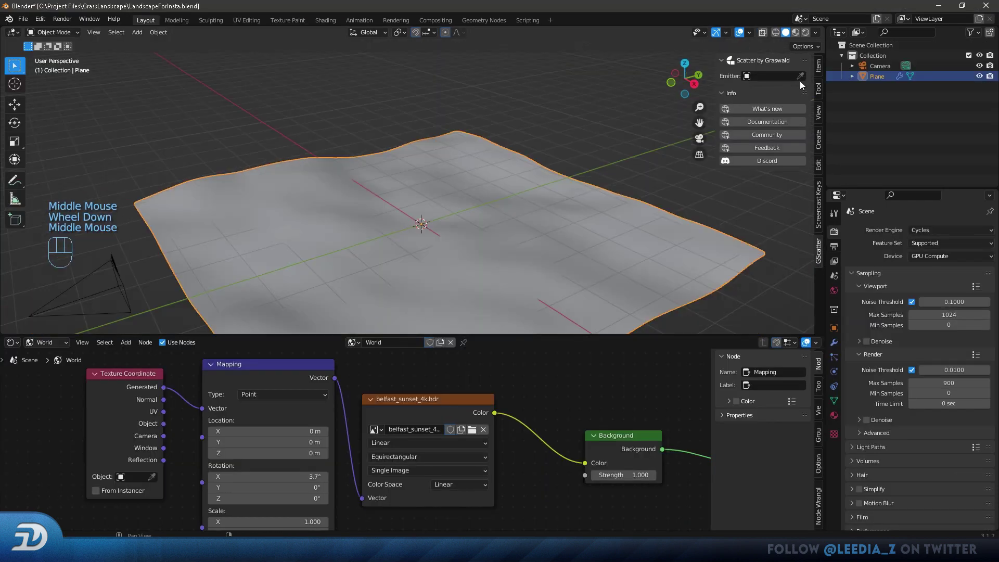
left_click(800, 77)
key("ctrl+z")
left_click(801, 91)
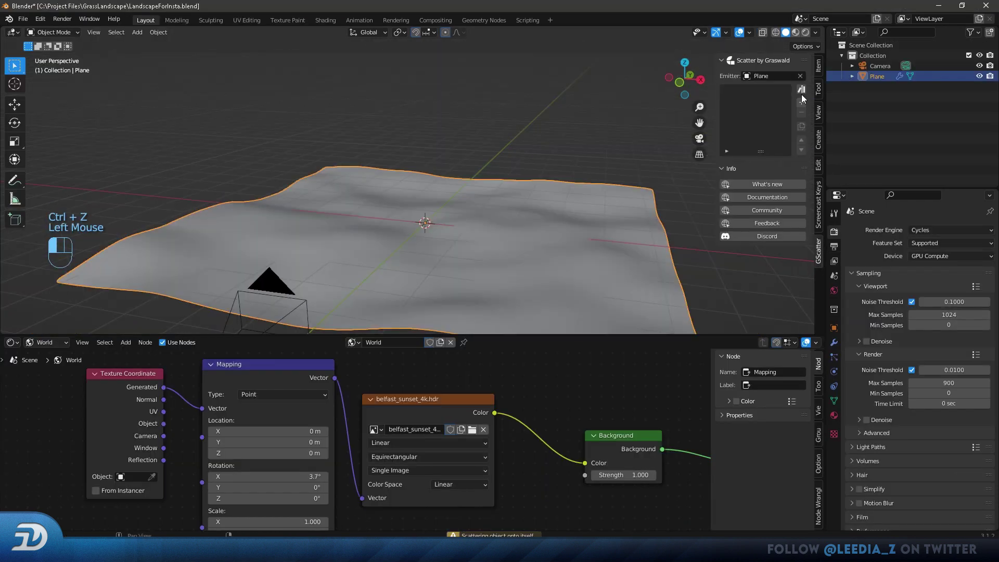
left_click(804, 93)
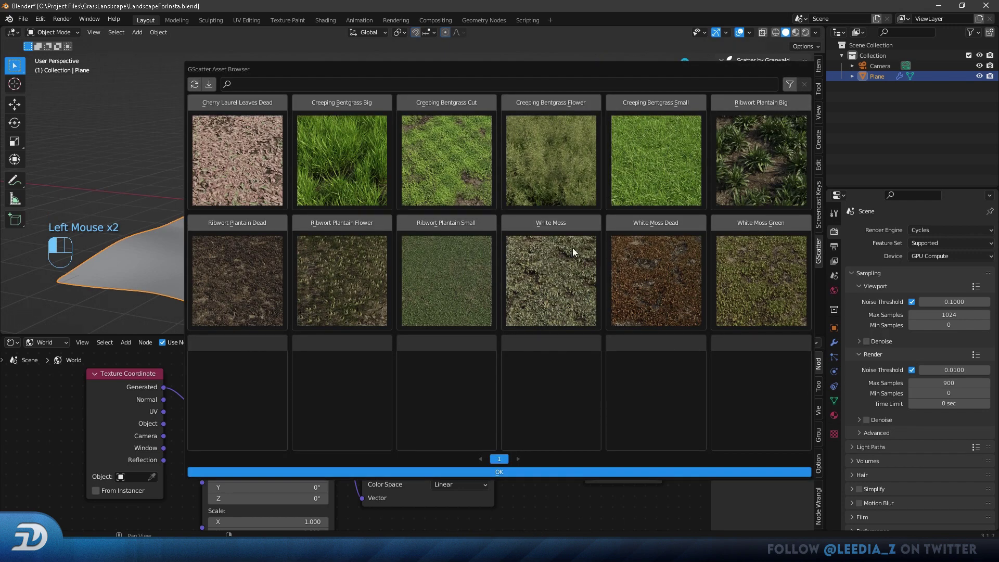
Scatter Creeping Bentgrass Small onto the plane with Low level of detail and Medium material quality
left_click(651, 110)
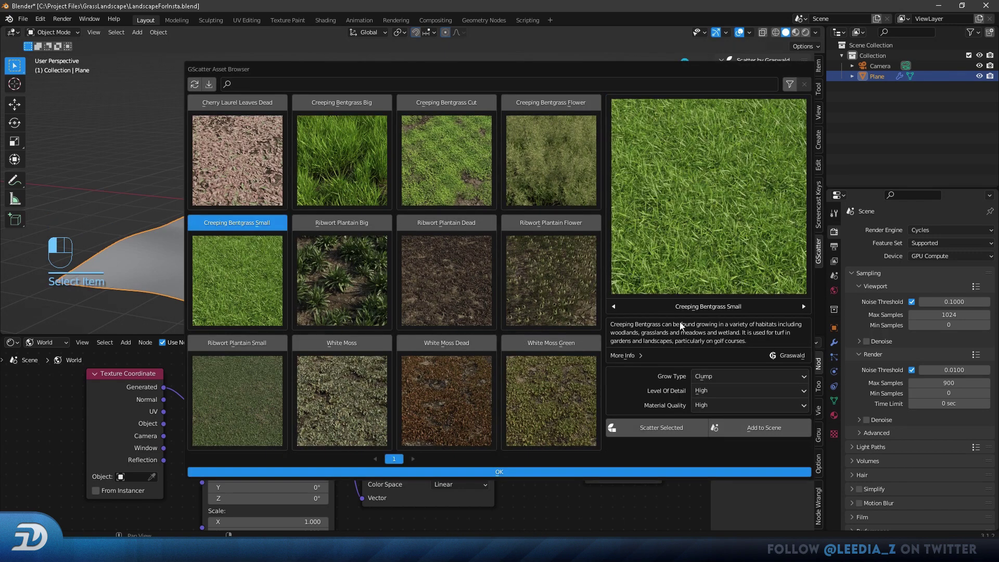
left_click(726, 391)
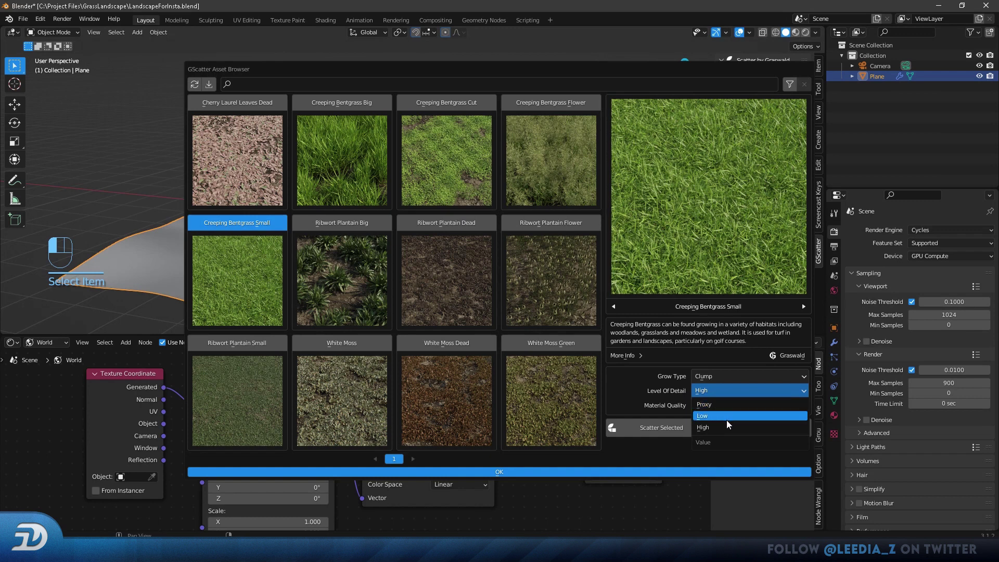
left_click(727, 418)
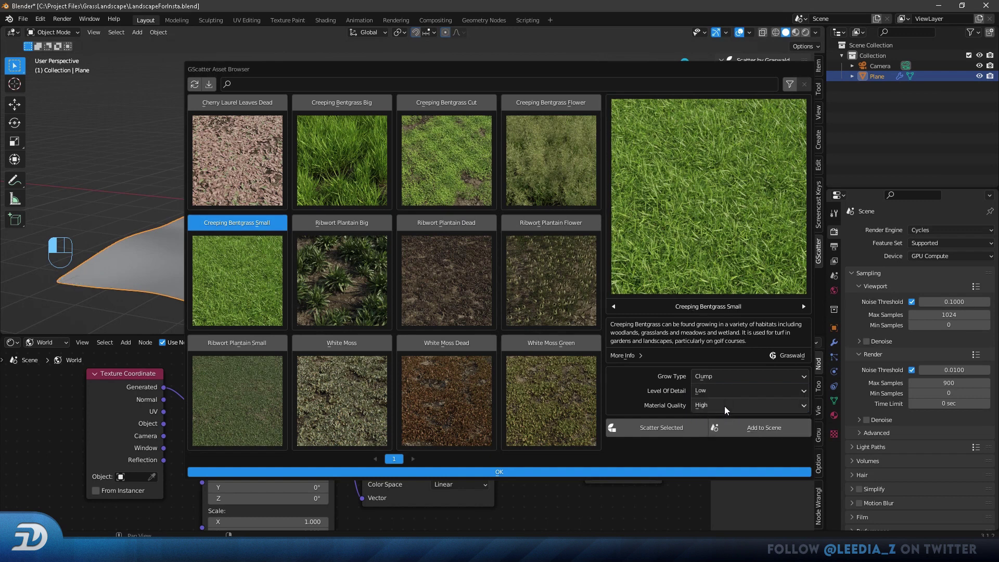
left_click(727, 409)
left_click(726, 421)
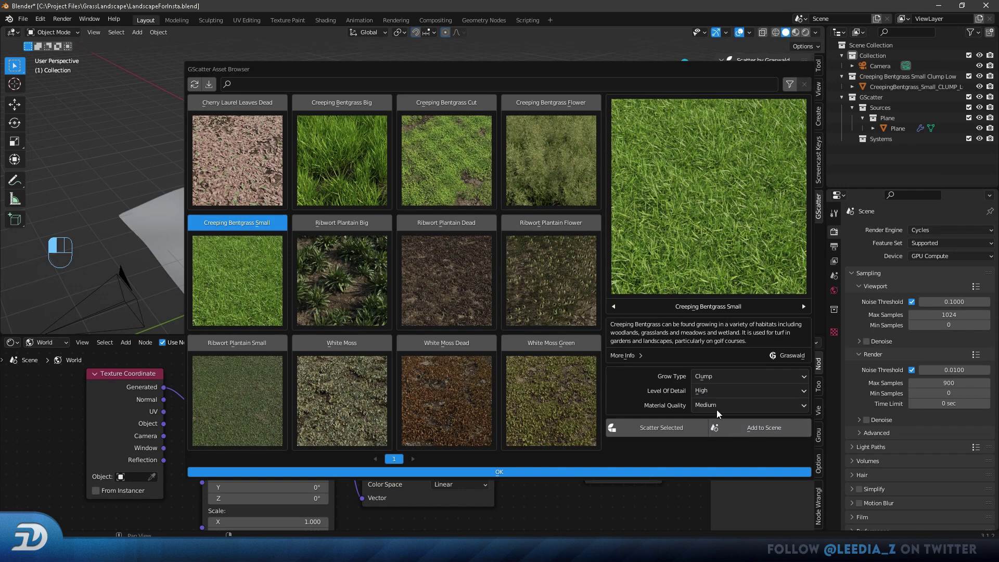
left_click(658, 428)
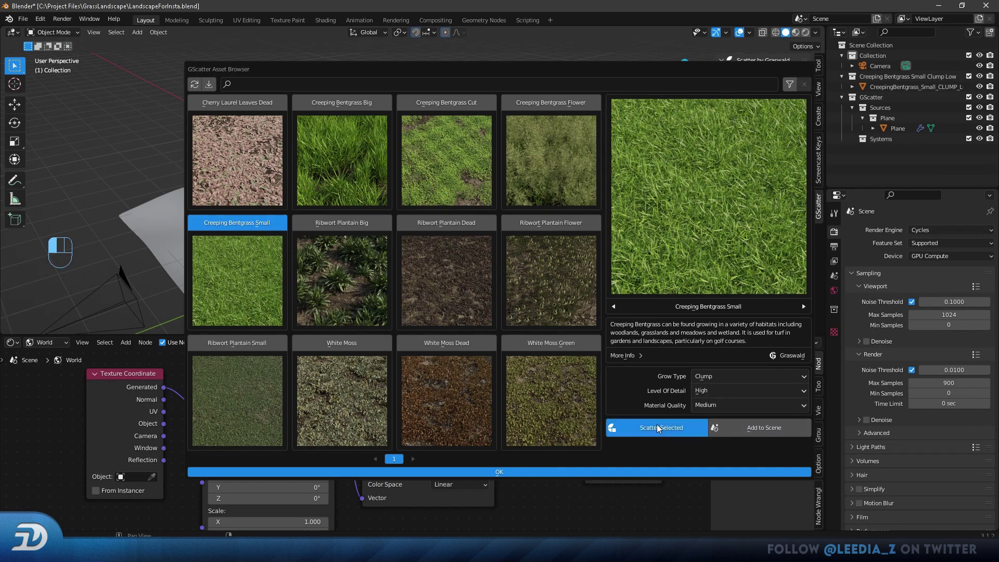
left_click(484, 472)
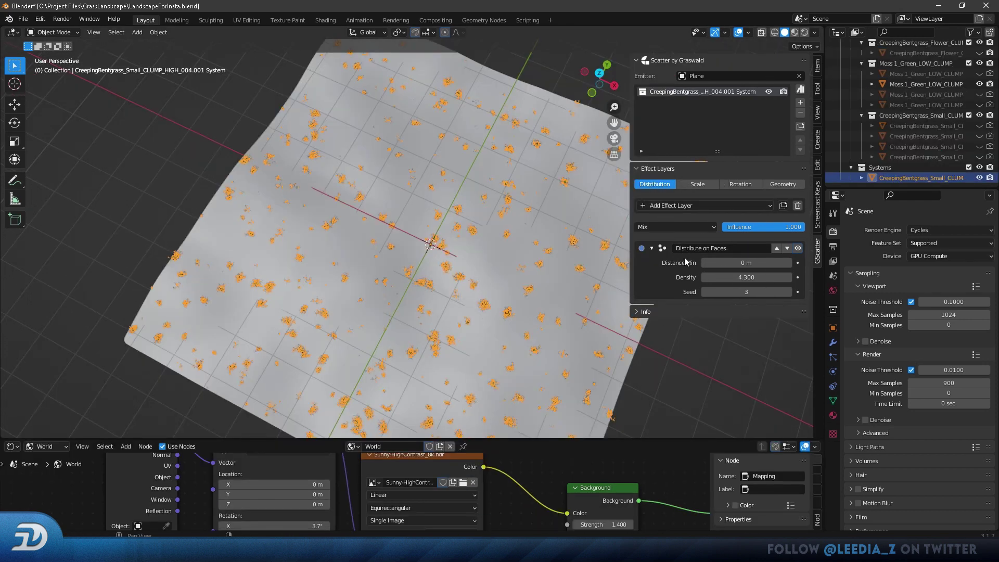
Raise the bentgrass density to about 49 and set Rotation Randomize X to 0.4
left_click_drag(723, 277, 796, 277)
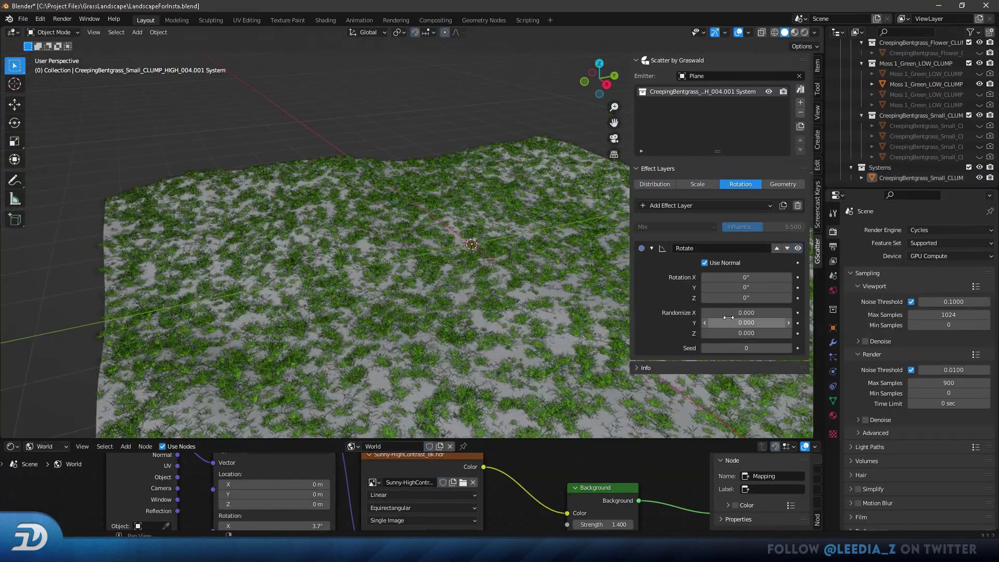
left_click_drag(739, 312, 760, 312)
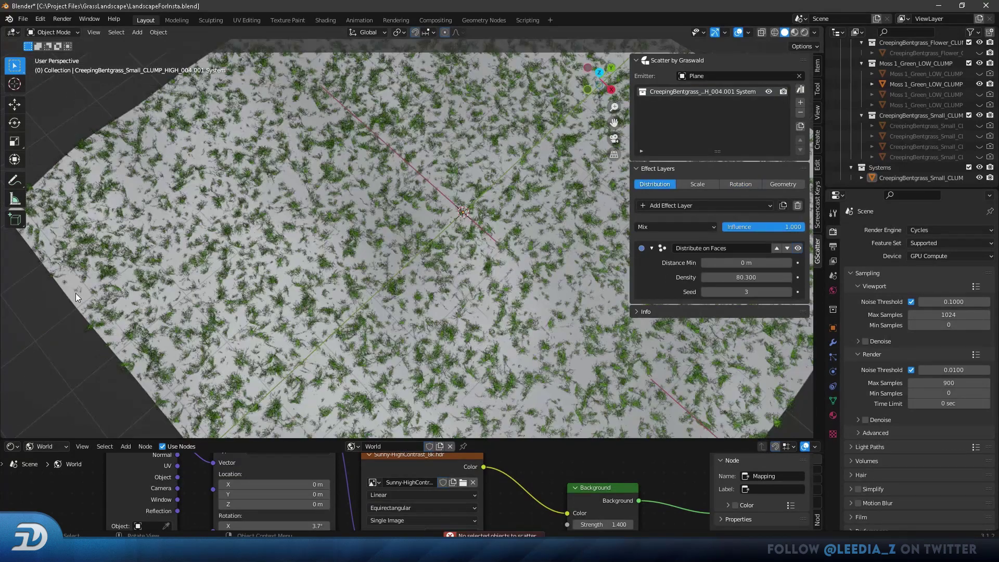
left_click(73, 302)
Scatter Cherry Laurel Leaves Dead on the plane and delete one stray leaf clump
left_click(801, 89)
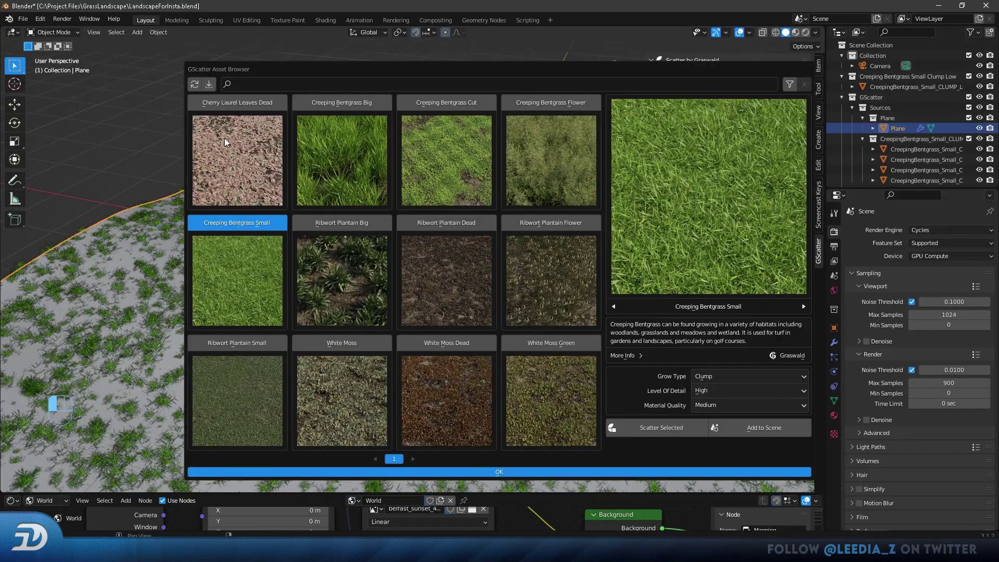
double_click(237, 156)
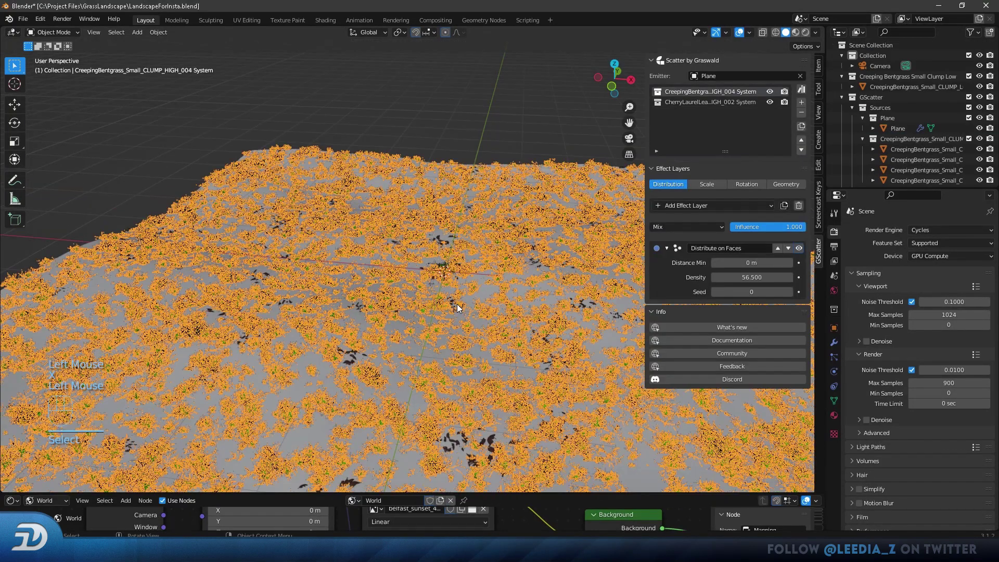
middle_click_drag(448, 312, 445, 283)
left_click(439, 280)
key("x")
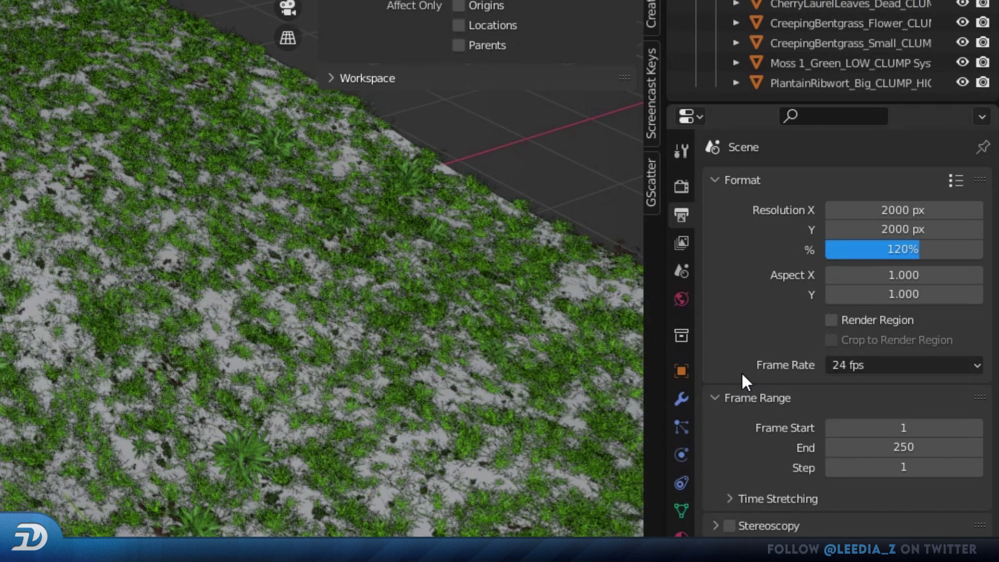
Show Cycles render settings with 2472 max samples and OpenImageDenoise using Albedo and Normal passes
left_click(682, 186)
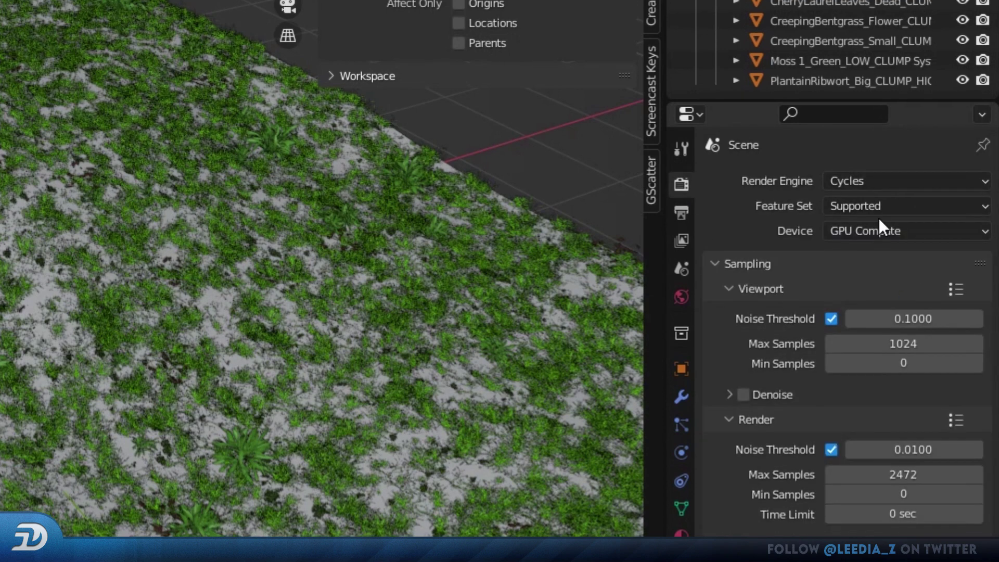
scroll(840, 260, "down", 2)
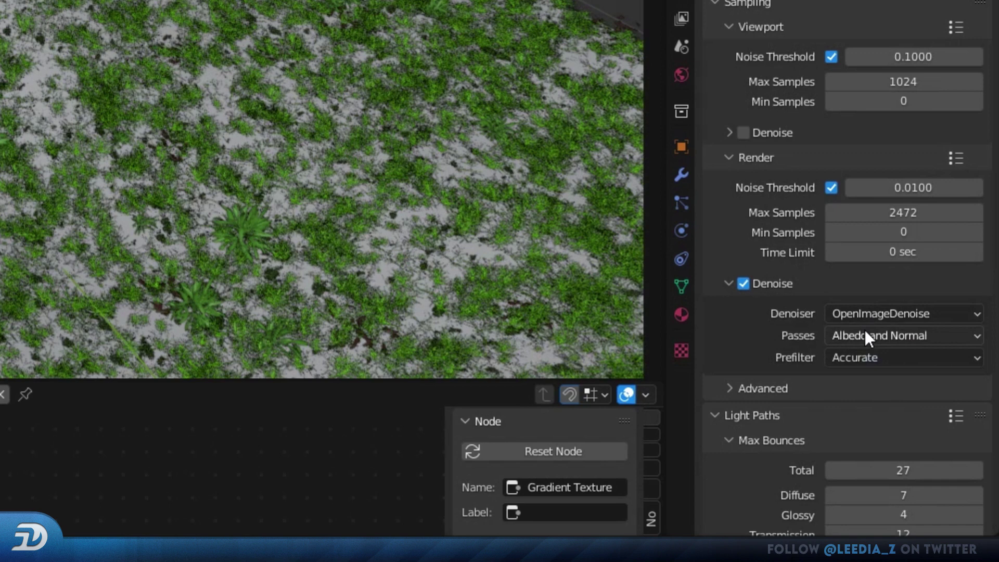
scroll(864, 470, "down", 10)
Set the Filmic look to Medium High Contrast and keep output as PNG, RGBA, 8-bit
left_click(923, 468)
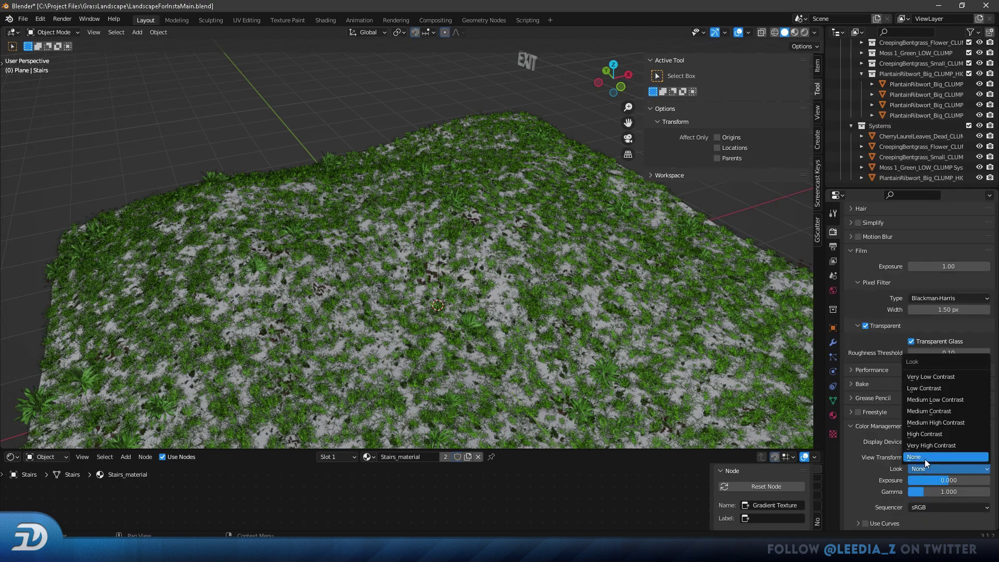
left_click(930, 423)
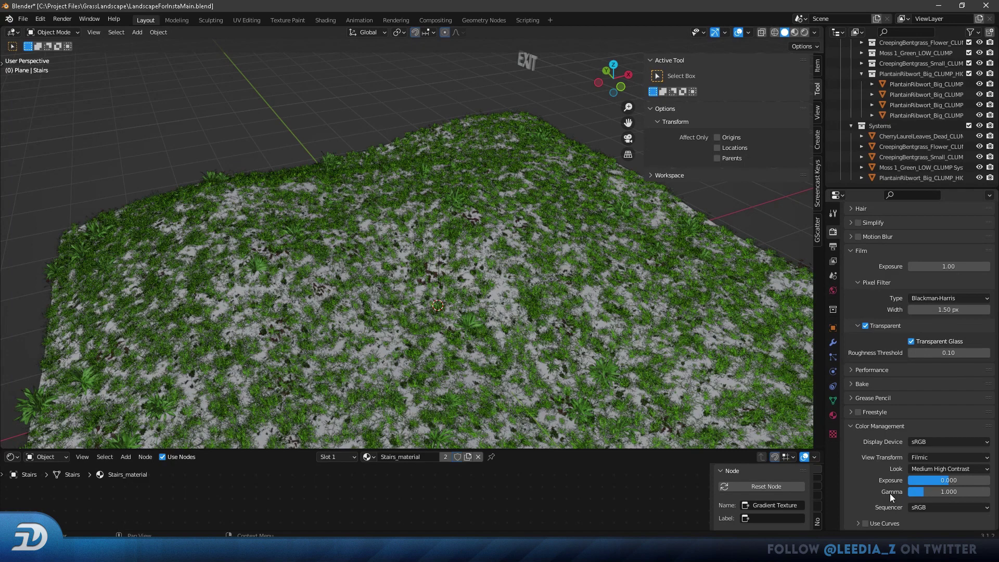
left_click(833, 247)
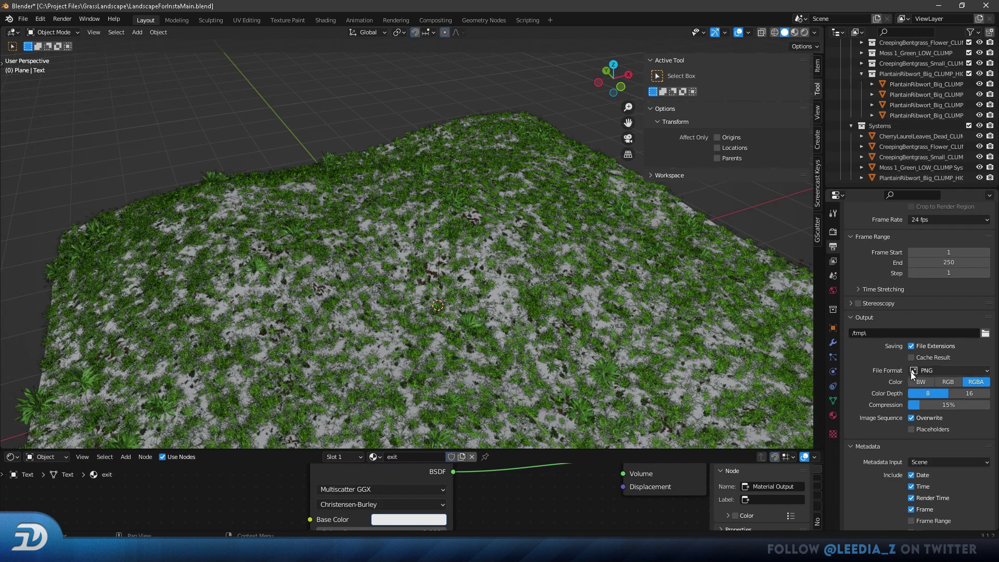
left_click(932, 371)
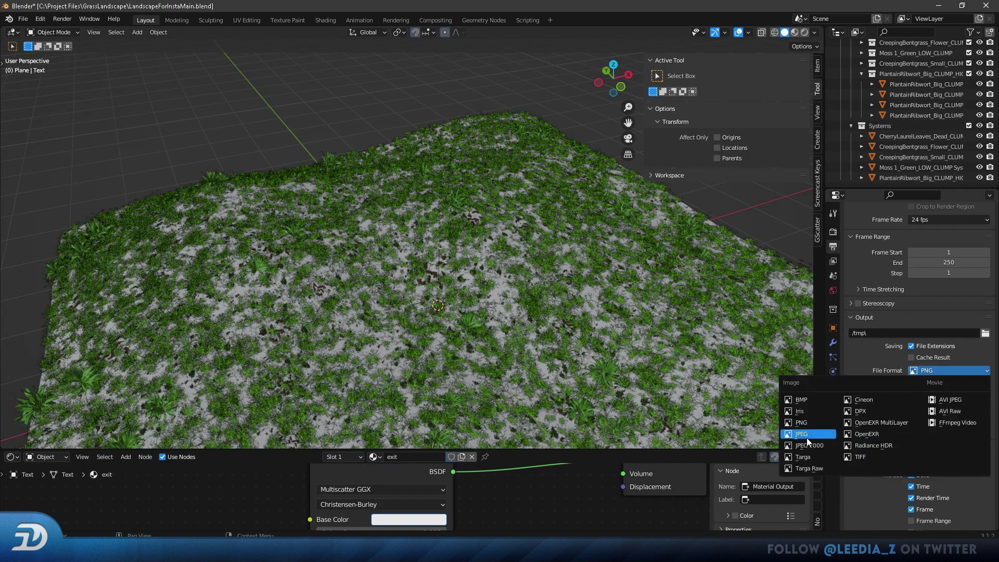
left_click(876, 370)
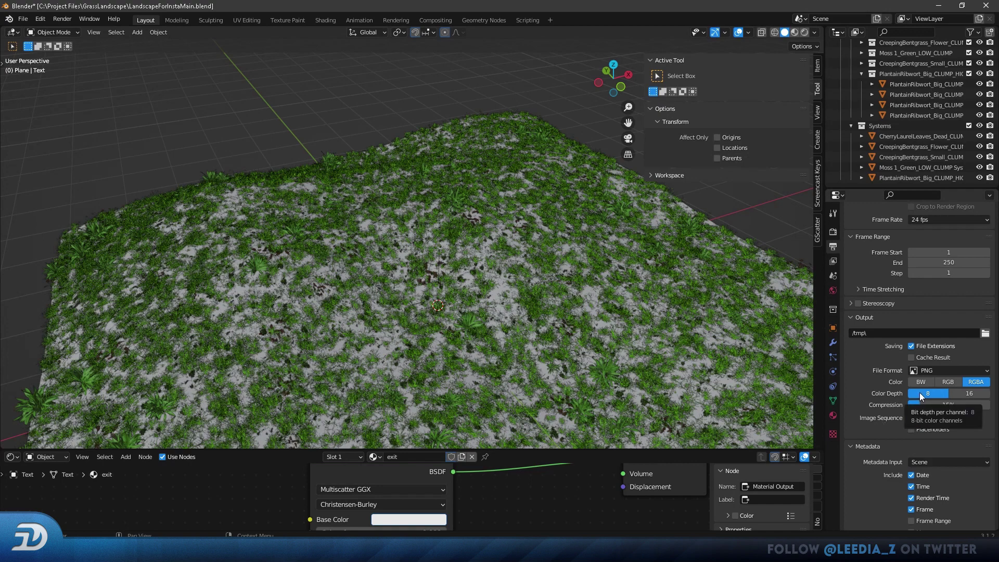
Render the grassy plane, then hide the Systems collection and select the bare plane
left_click(61, 23)
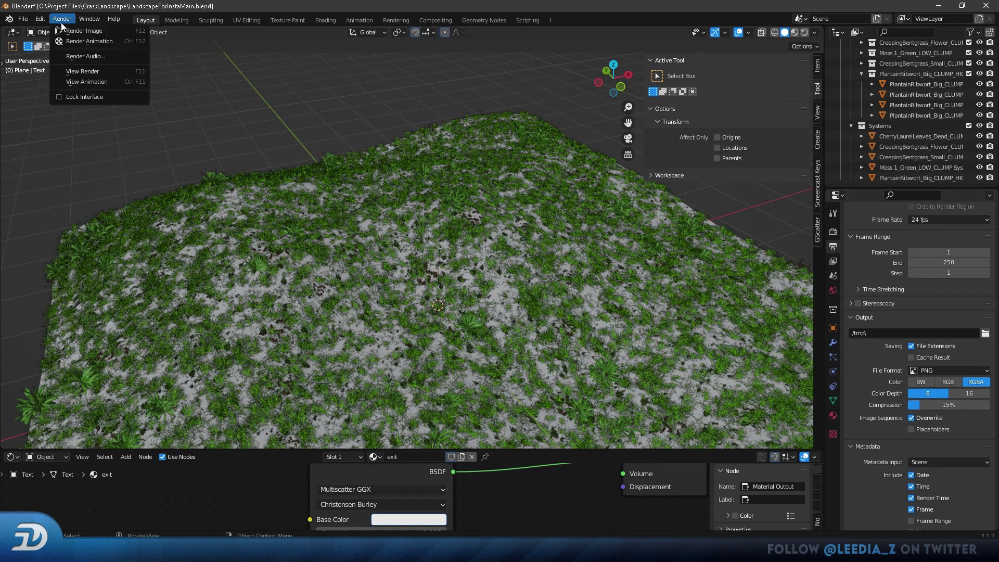
left_click(86, 31)
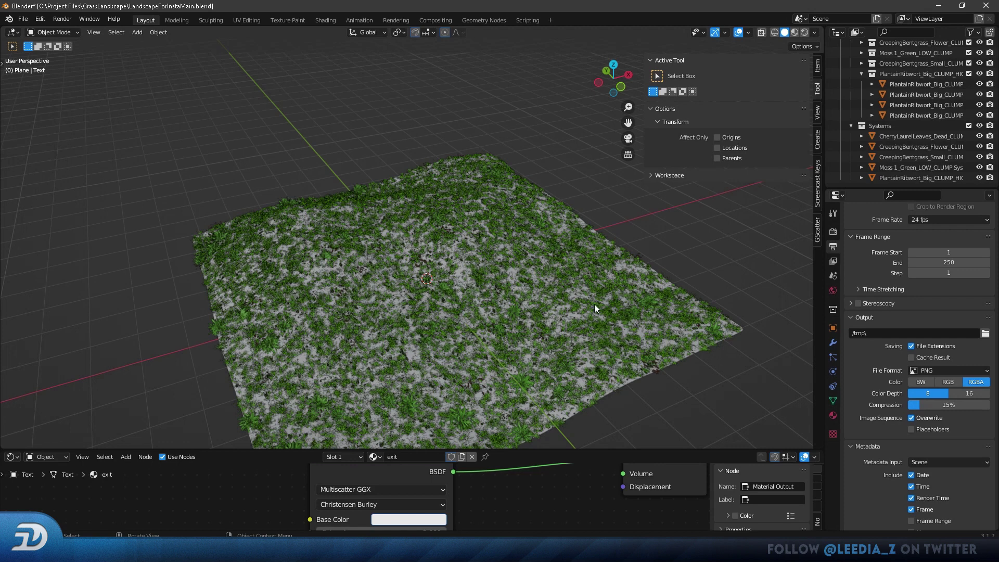
left_click(852, 127)
left_click(979, 177)
left_click(371, 258)
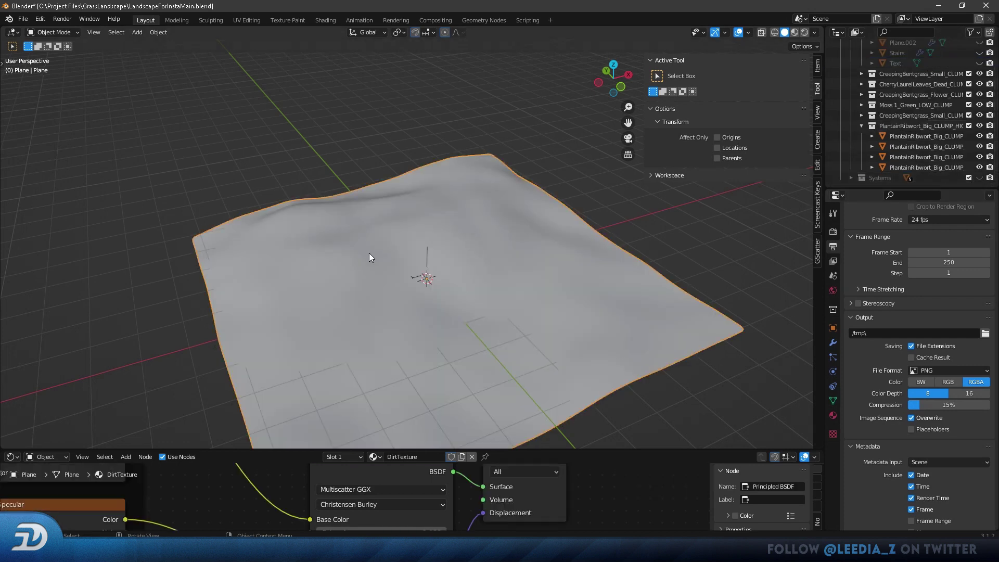
left_click(84, 135)
left_click(53, 32)
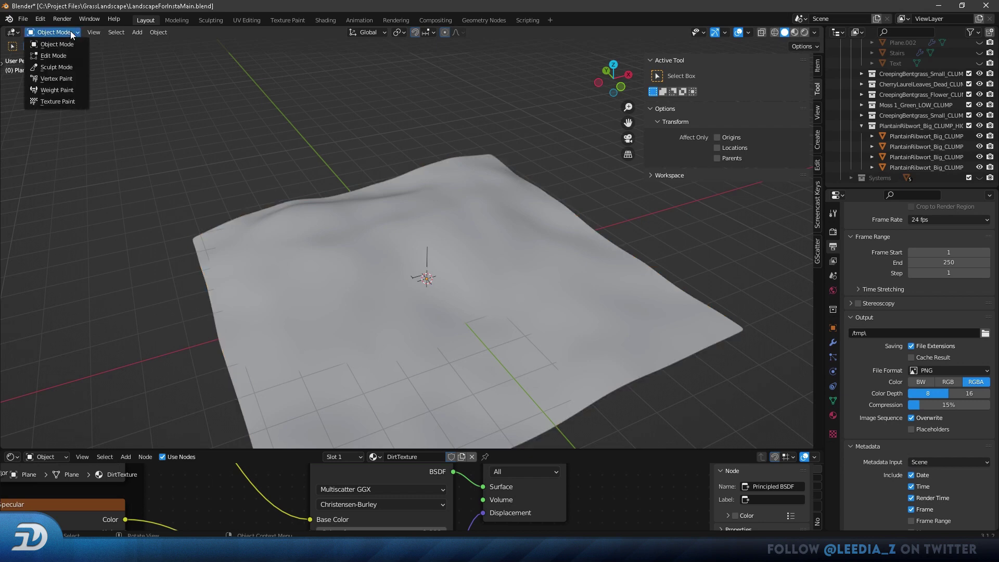
Enter Sculpt Mode with brush radius 85 px and strength 0.448
left_click(56, 68)
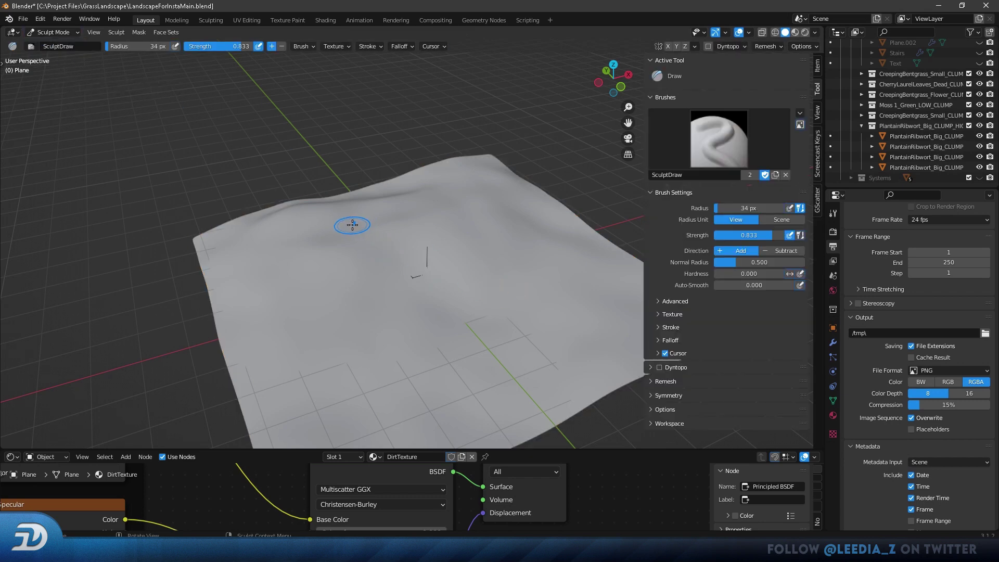
left_click_drag(112, 46, 140, 46)
left_click_drag(243, 46, 231, 46)
left_click(2, 62)
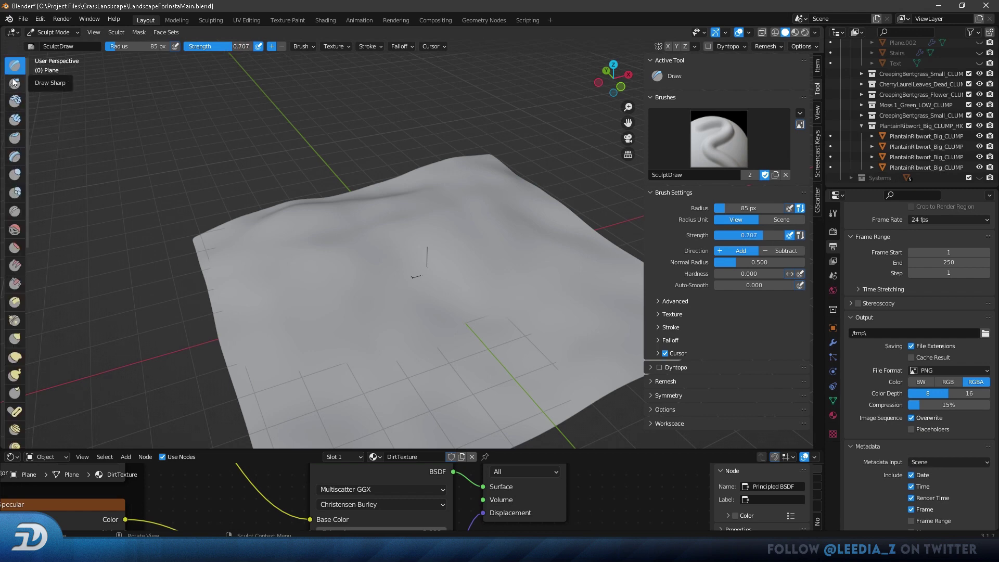
key("shift+f")
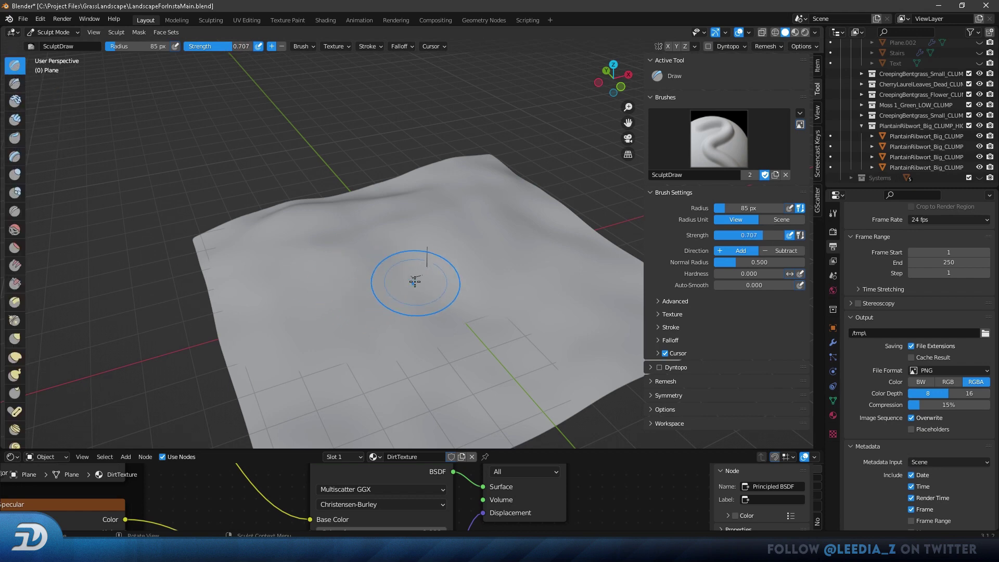
left_click(415, 276)
Sculpt bumps into the plane with the Draw brush, then return to Object Mode
middle_click_drag(415, 276, 456, 382)
mouse_move(491, 350)
middle_mouse_down()
mouse_move(461, 292)
mouse_move(435, 350)
mouse_move(532, 403)
mouse_move(462, 334)
mouse_move(350, 264)
mouse_move(413, 345)
mouse_move(481, 340)
mouse_move(542, 308)
middle_mouse_up()
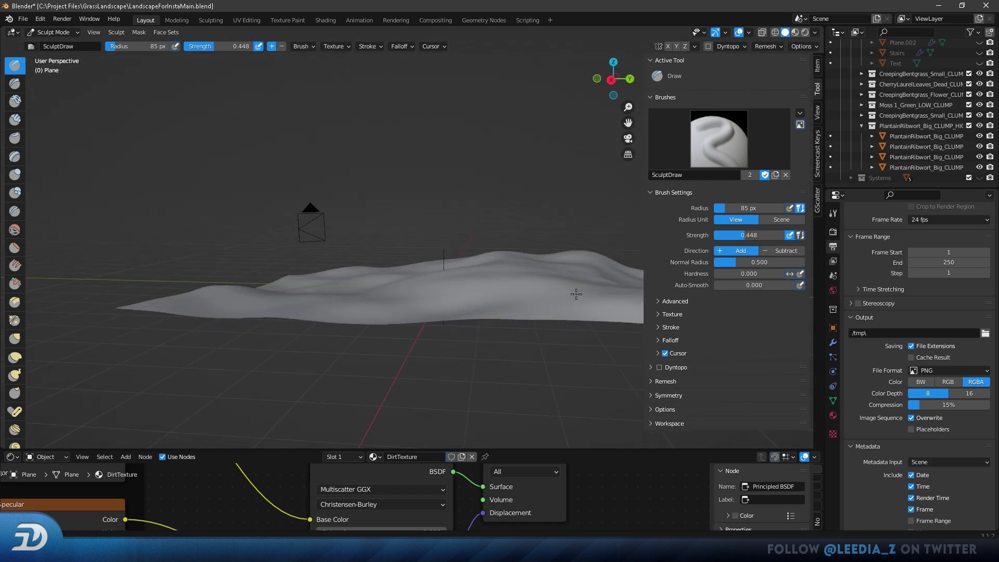
middle_click_drag(577, 273, 486, 295)
middle_click_drag(513, 241, 468, 271)
left_click(54, 32)
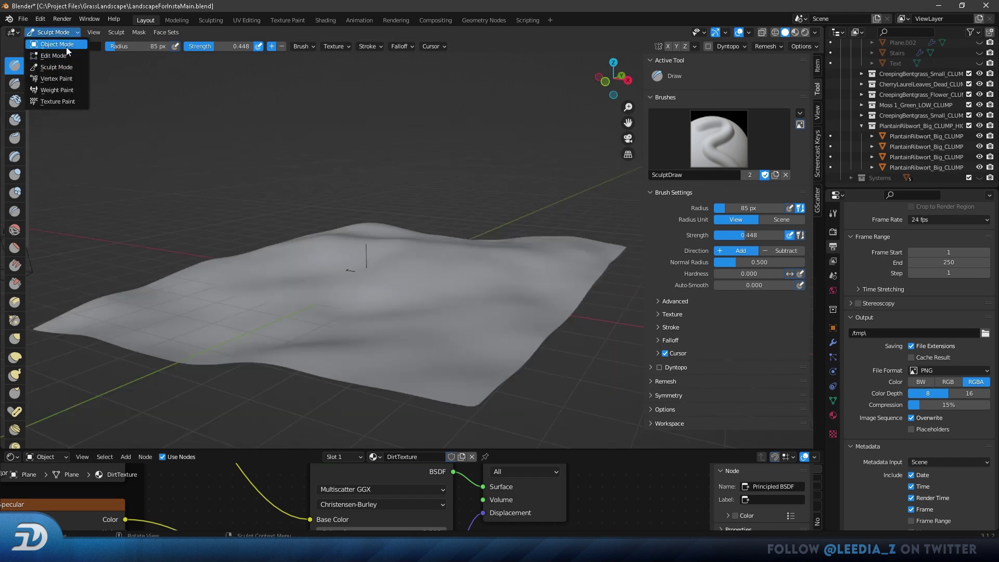
left_click(52, 41)
Unhide the scatter systems and add a Weight Mask effect layer to the bentgrass
middle_click_drag(358, 269, 376, 301)
middle_click_drag(435, 313, 458, 333)
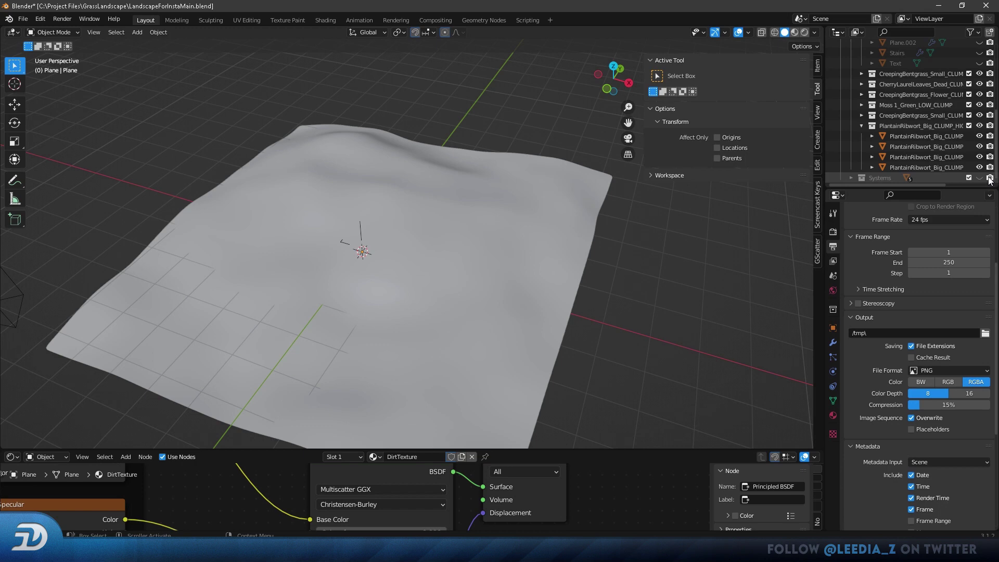
left_click(980, 178)
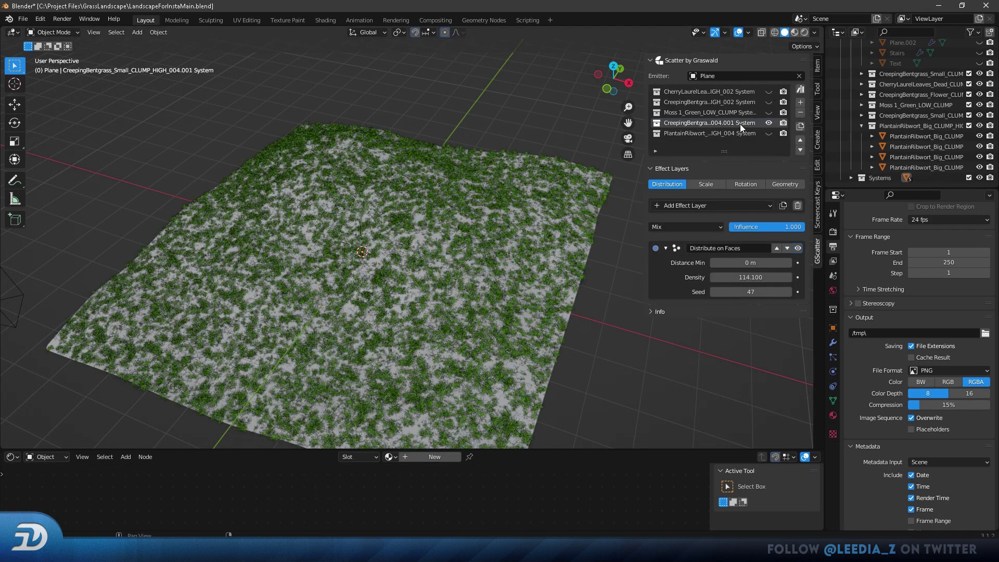
left_click(675, 207)
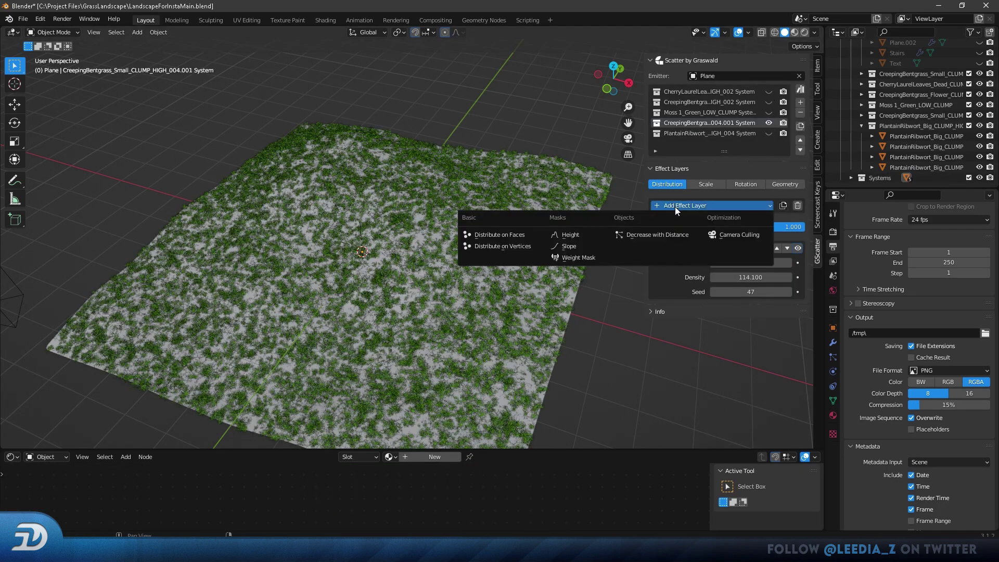
left_click(578, 258)
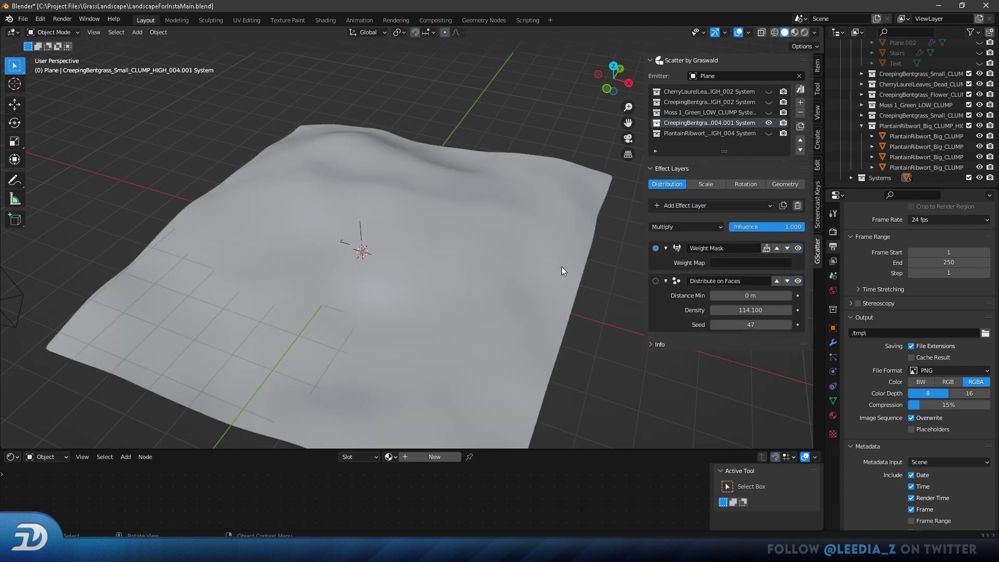
Weight-paint grass areas on the plane at weights 1.0 and 0.625
left_click(766, 249)
mouse_move(446, 250)
left_mouse_down()
mouse_move(471, 224)
mouse_move(241, 223)
mouse_move(295, 307)
mouse_move(364, 292)
mouse_move(218, 260)
mouse_move(458, 281)
left_mouse_up()
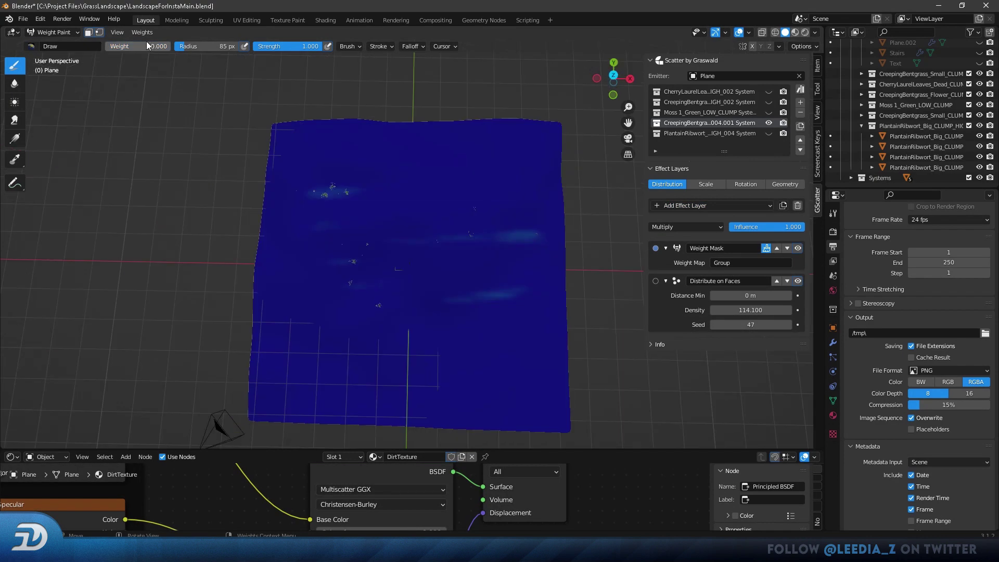
left_click(147, 46)
type("0.625")
key("Return")
mouse_move(411, 354)
left_mouse_down()
mouse_move(315, 211)
mouse_move(489, 211)
mouse_move(411, 357)
left_mouse_up()
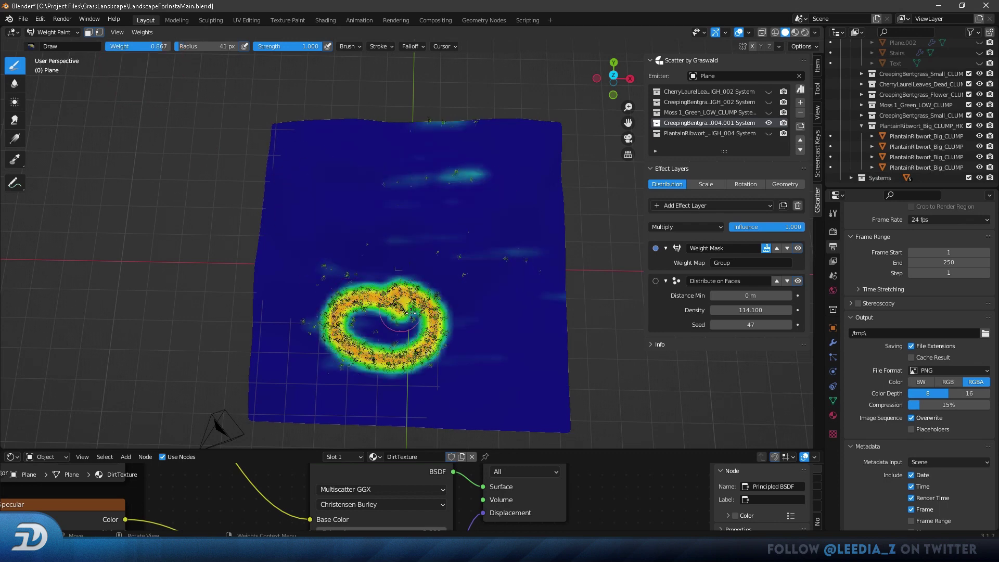
left_click_drag(448, 313, 444, 315)
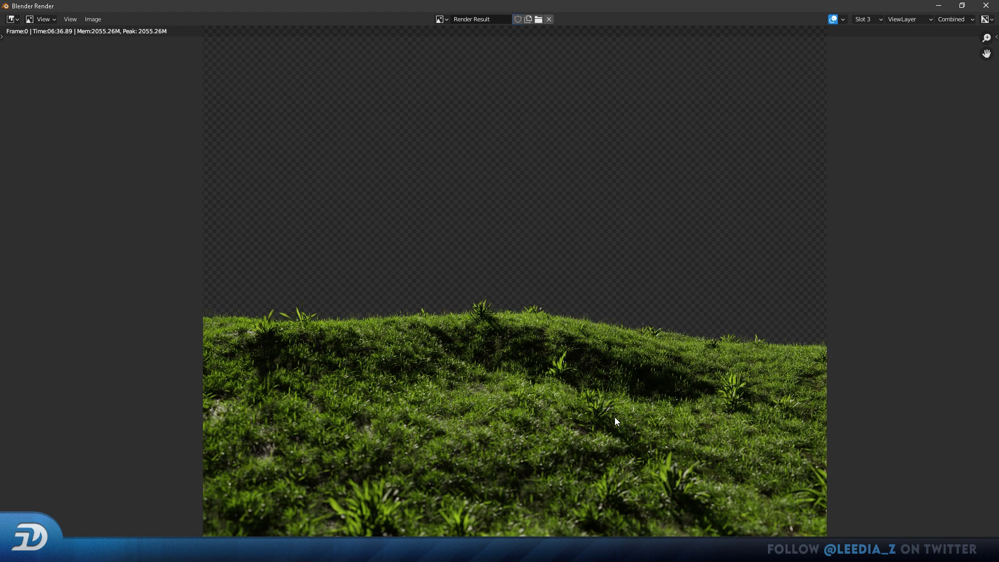